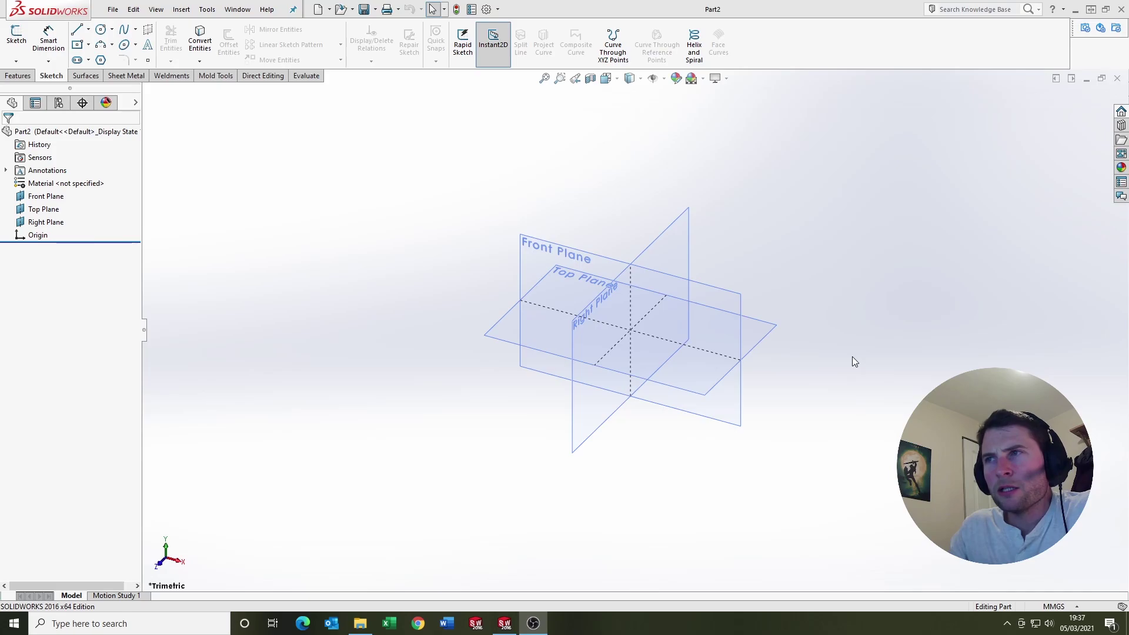
Start a new 3D sketch in the empty part
click(16, 62)
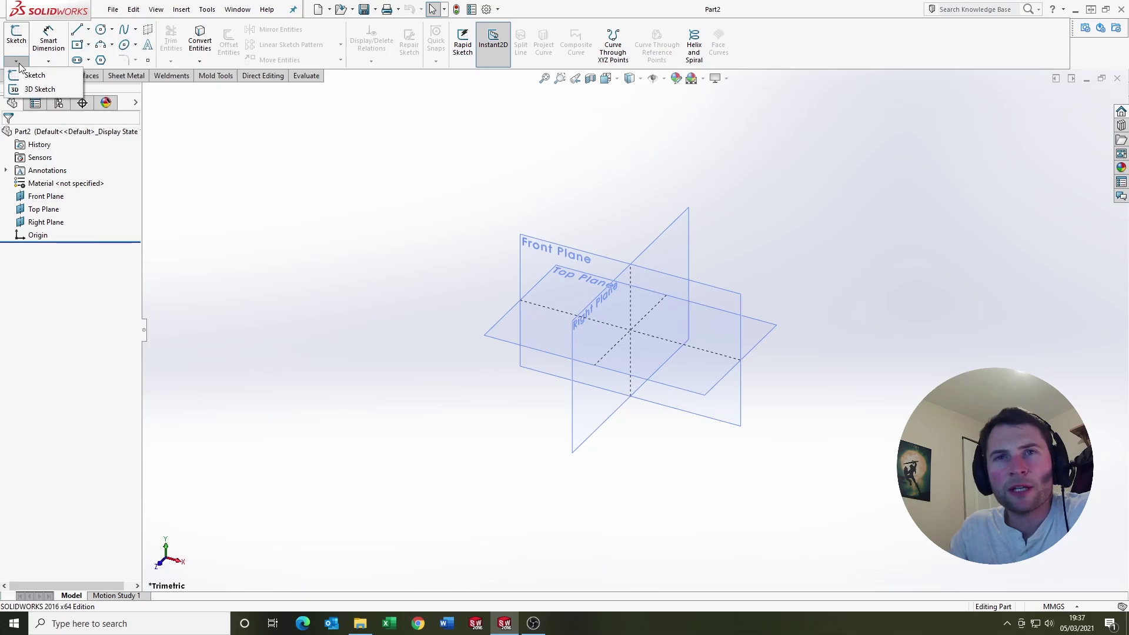
click(39, 90)
scroll(819, 372, up, 2)
scroll(811, 352, down, 2)
scroll(534, 253, up, 2)
scroll(677, 305, down, 1)
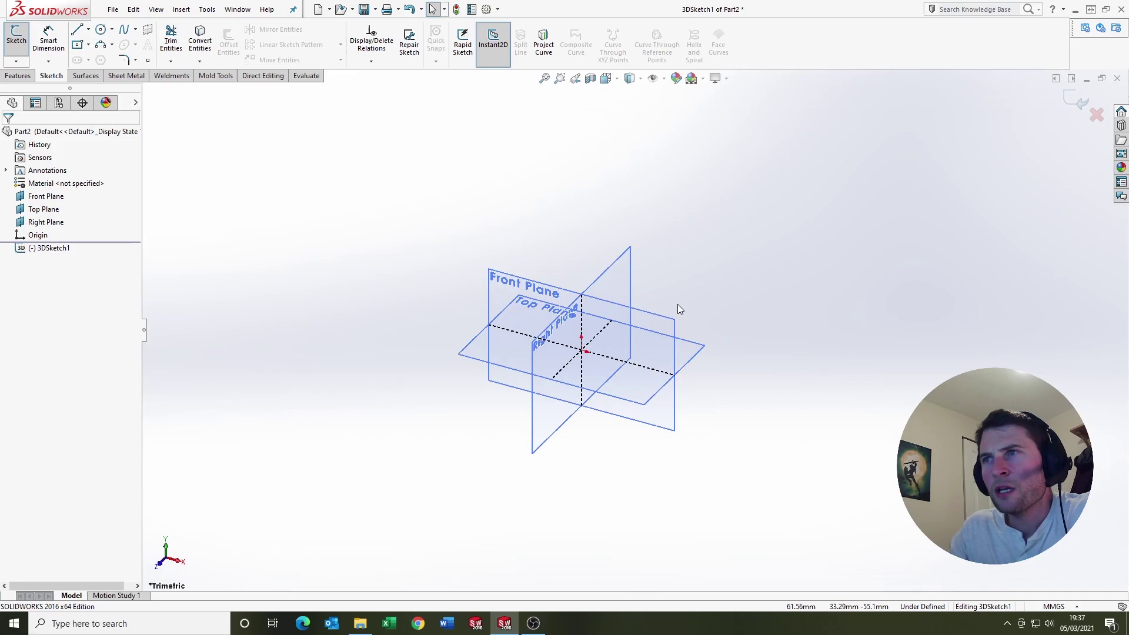
scroll(677, 305, down, 1)
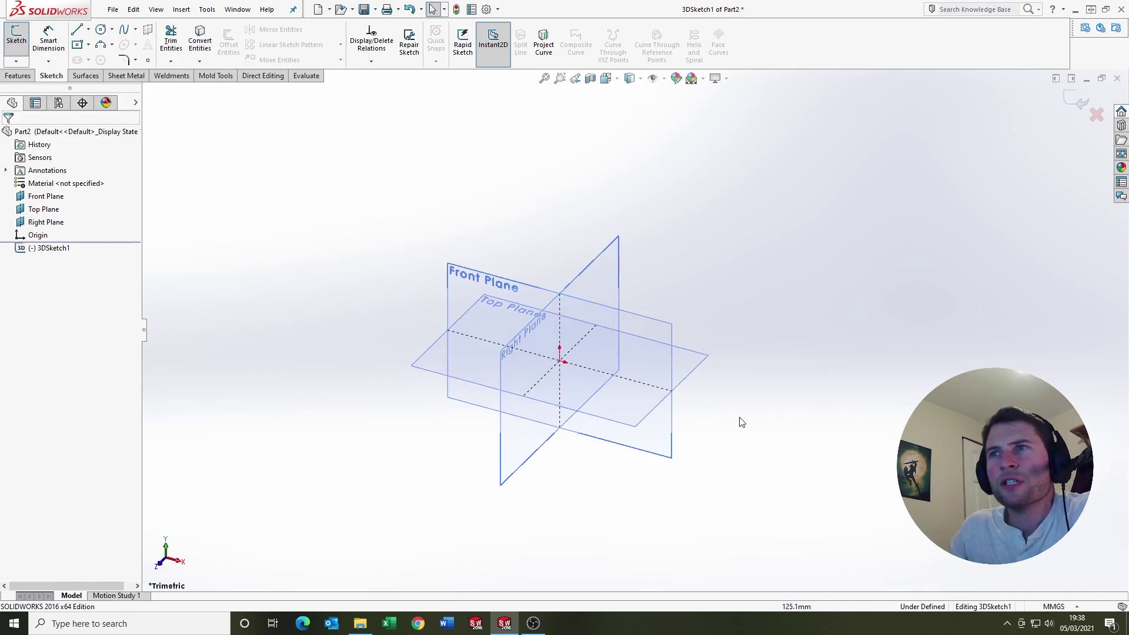
Sketch a center rectangle of about 268 by 109 mm on the Top Plane, centred on the origin
click(418, 363)
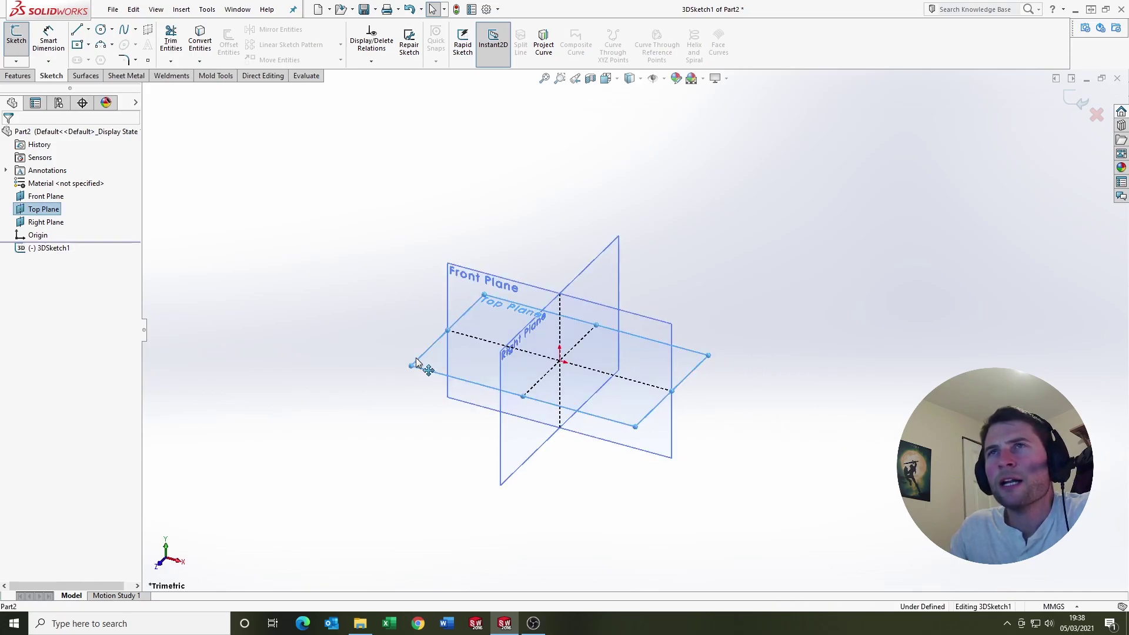
click(88, 45)
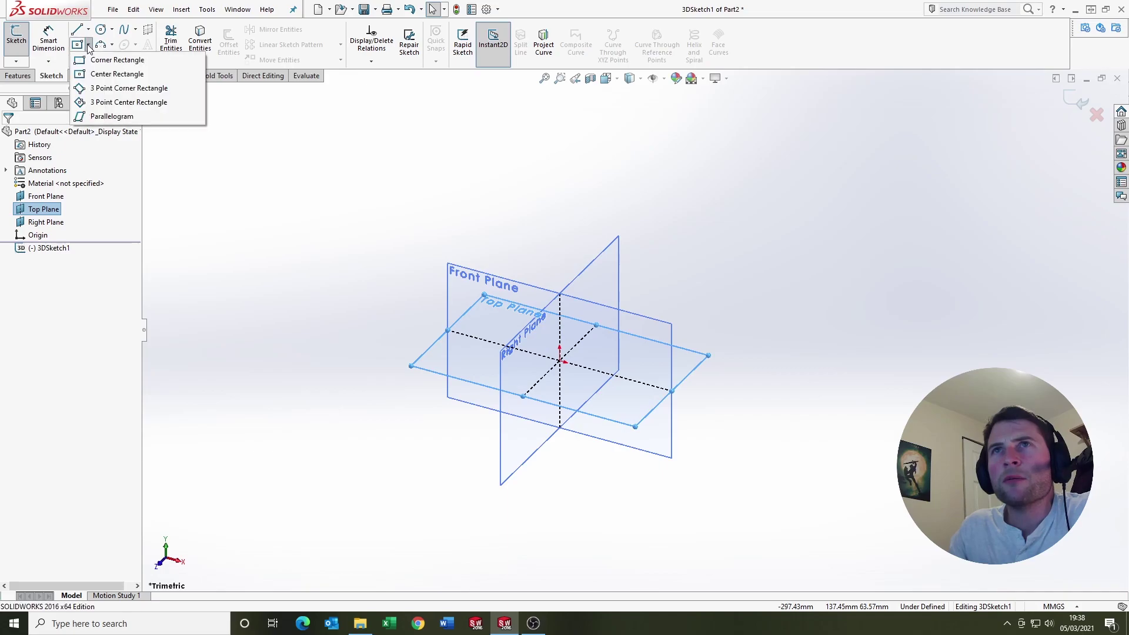
click(117, 74)
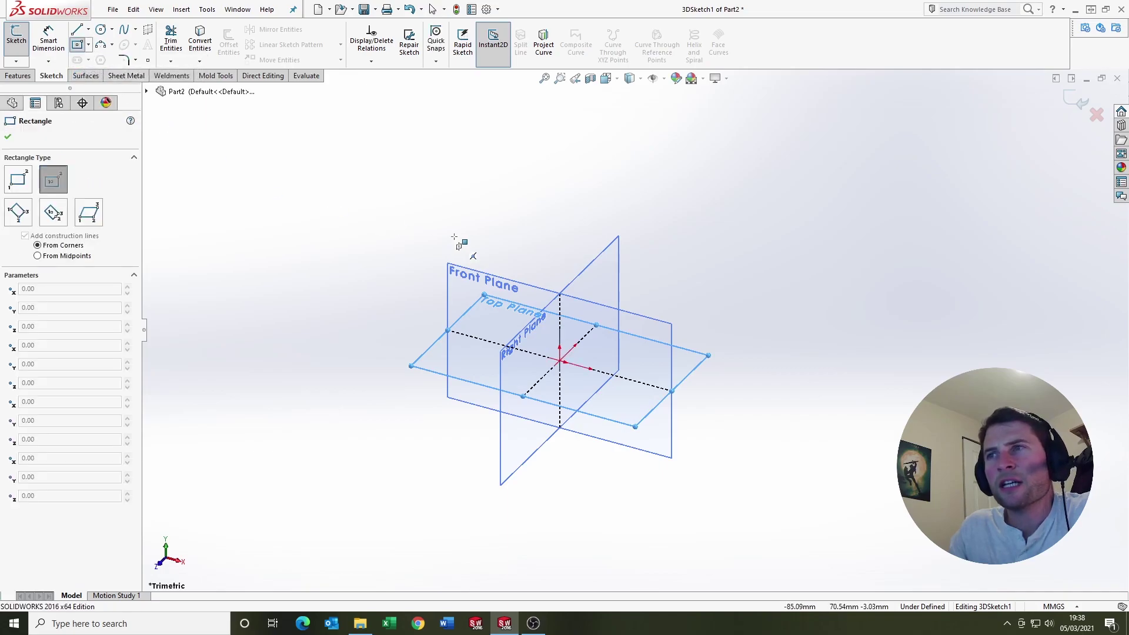
click(560, 362)
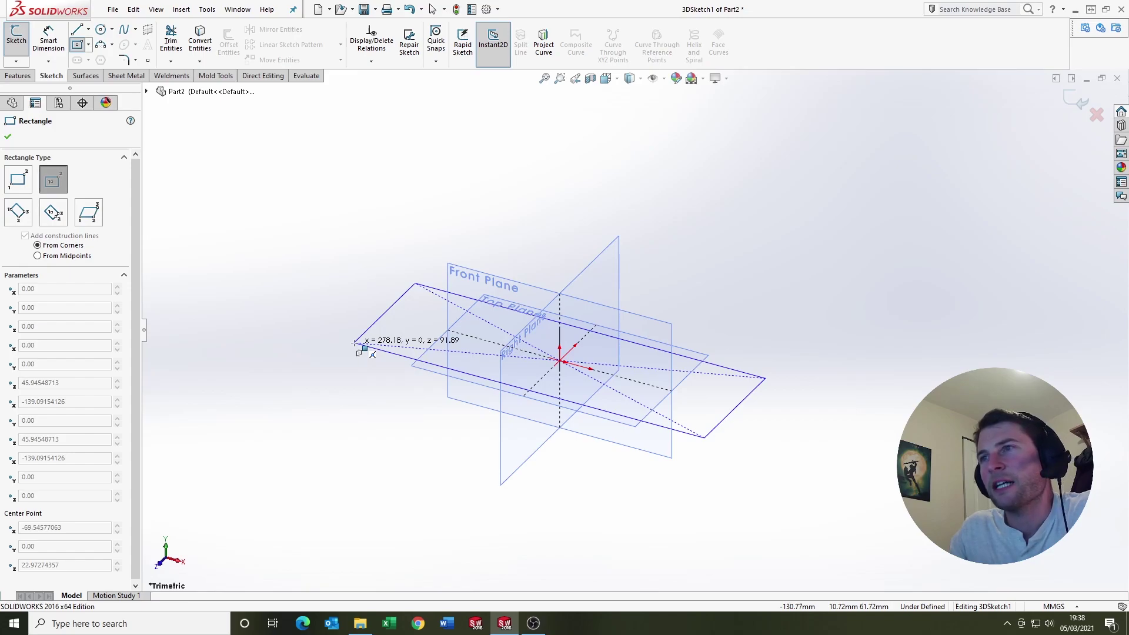
click(354, 350)
key(Escape)
Dimension the rectangle's short side to 150 mm
mouse_move(535, 367)
middle_down()
mouse_move(428, 356)
mouse_move(470, 411)
mouse_move(411, 380)
mouse_move(495, 407)
mouse_move(524, 343)
mouse_move(508, 297)
middle_up()
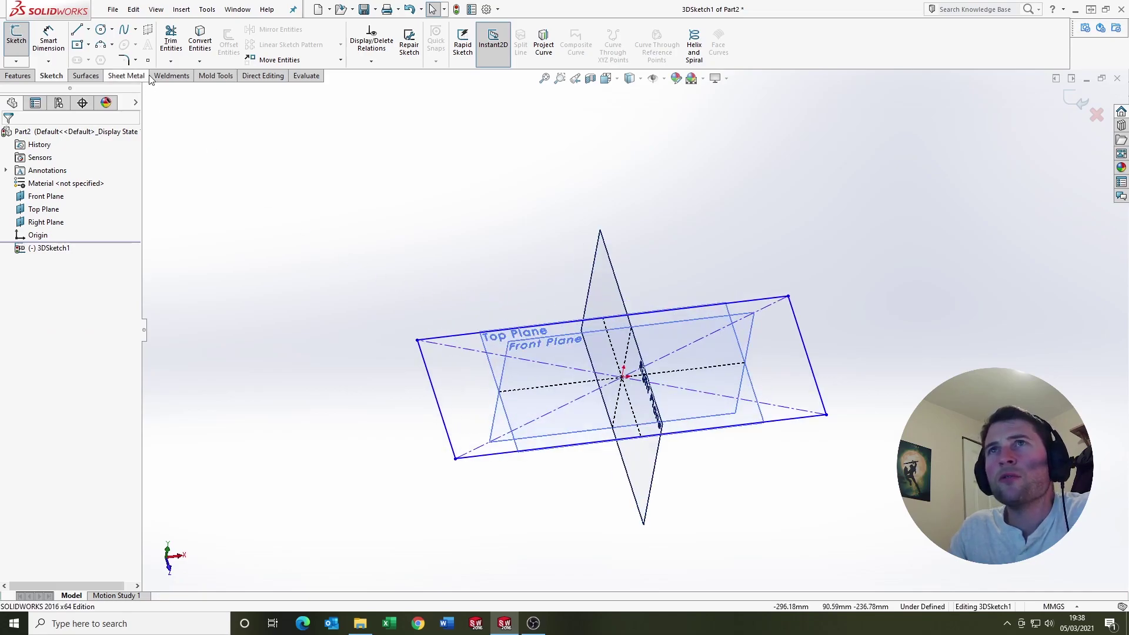
click(48, 40)
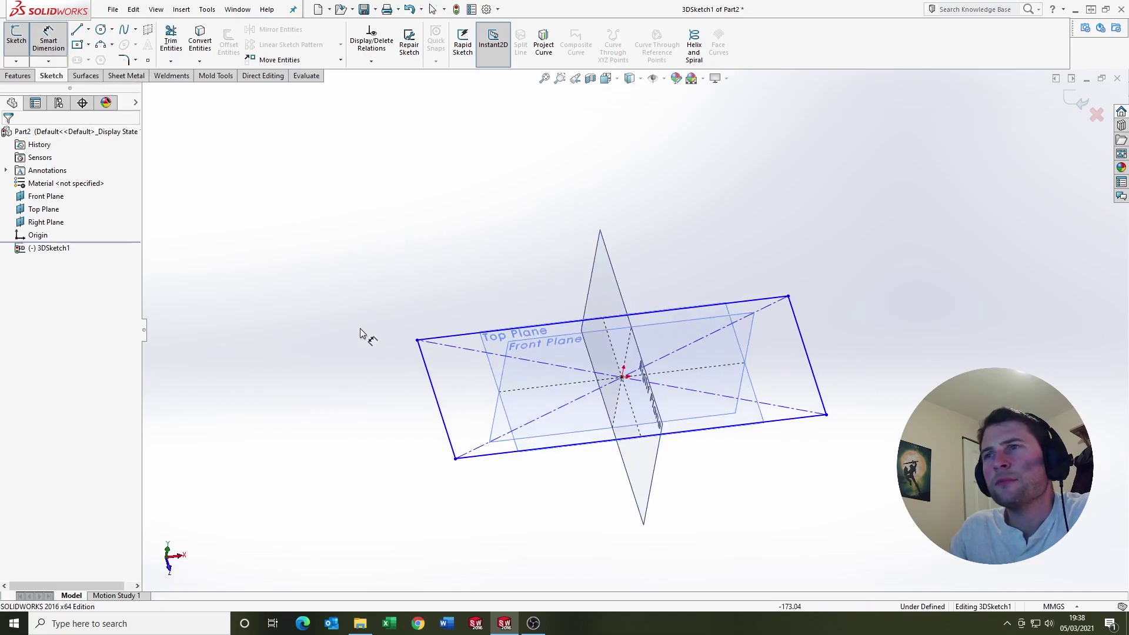
click(429, 376)
click(361, 393)
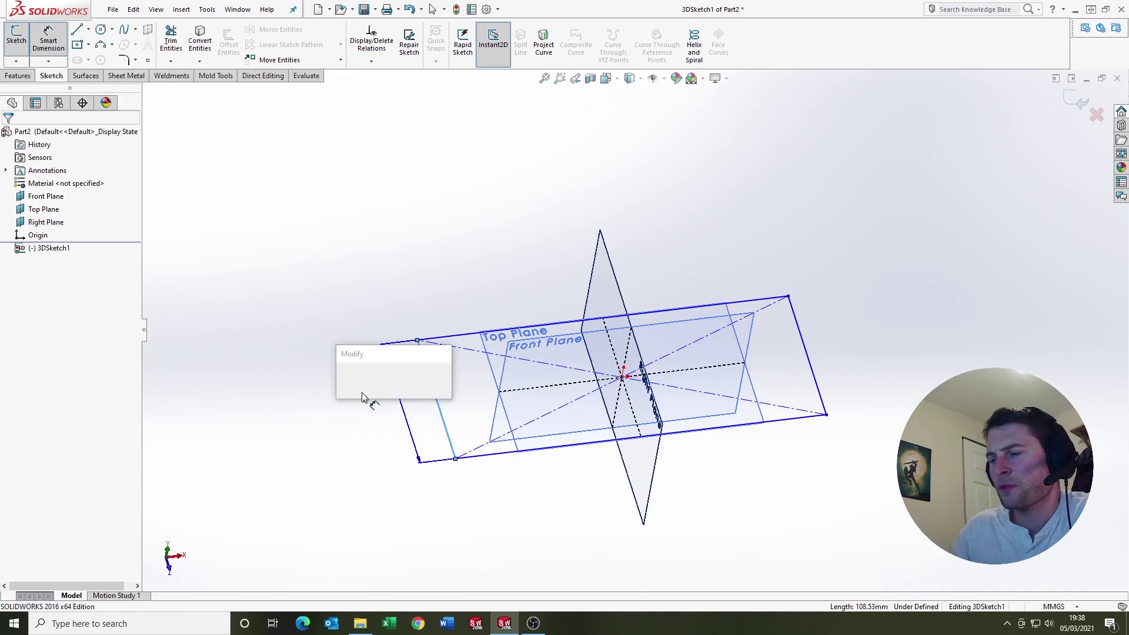
text(150)
key(Return)
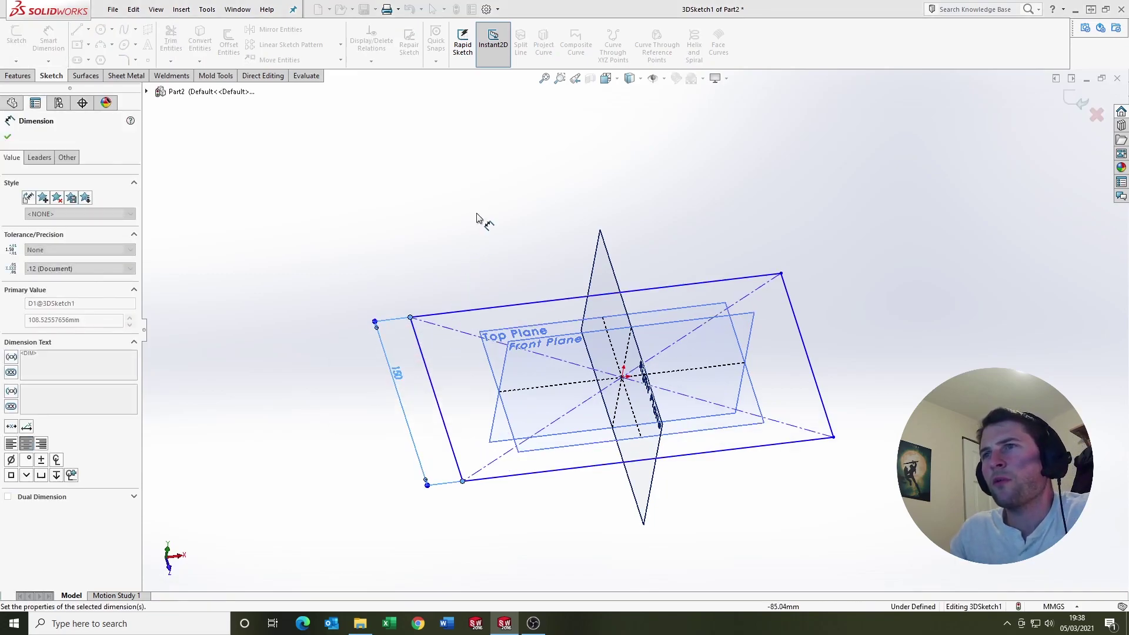
Dimension the rectangle's long side to 250 mm and leave the dimension tool
click(534, 303)
click(511, 276)
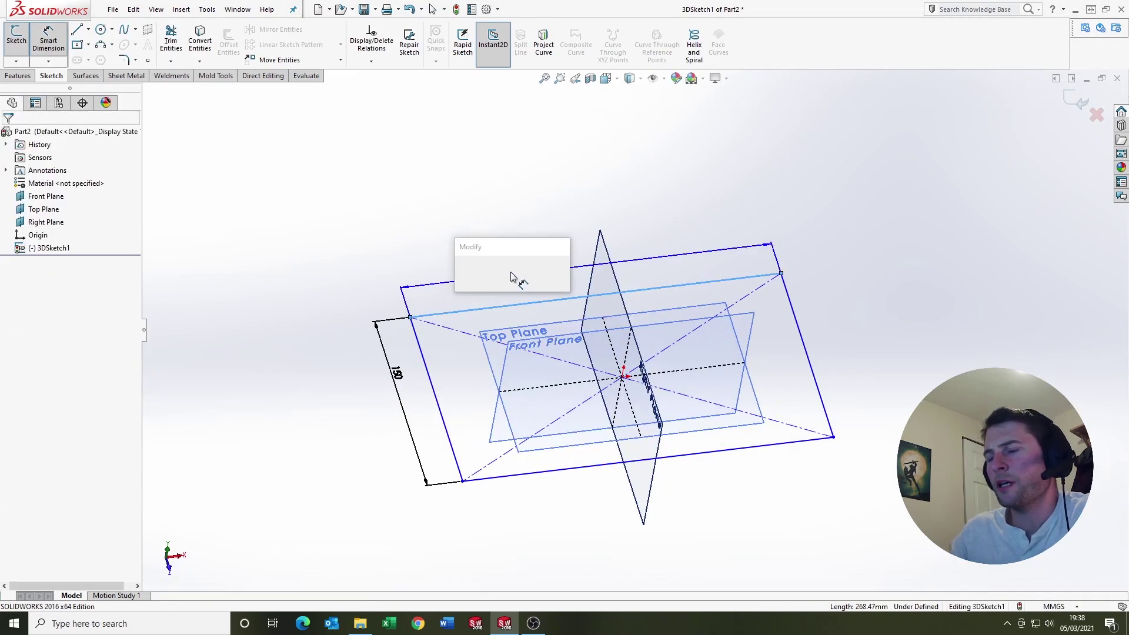
key(Return)
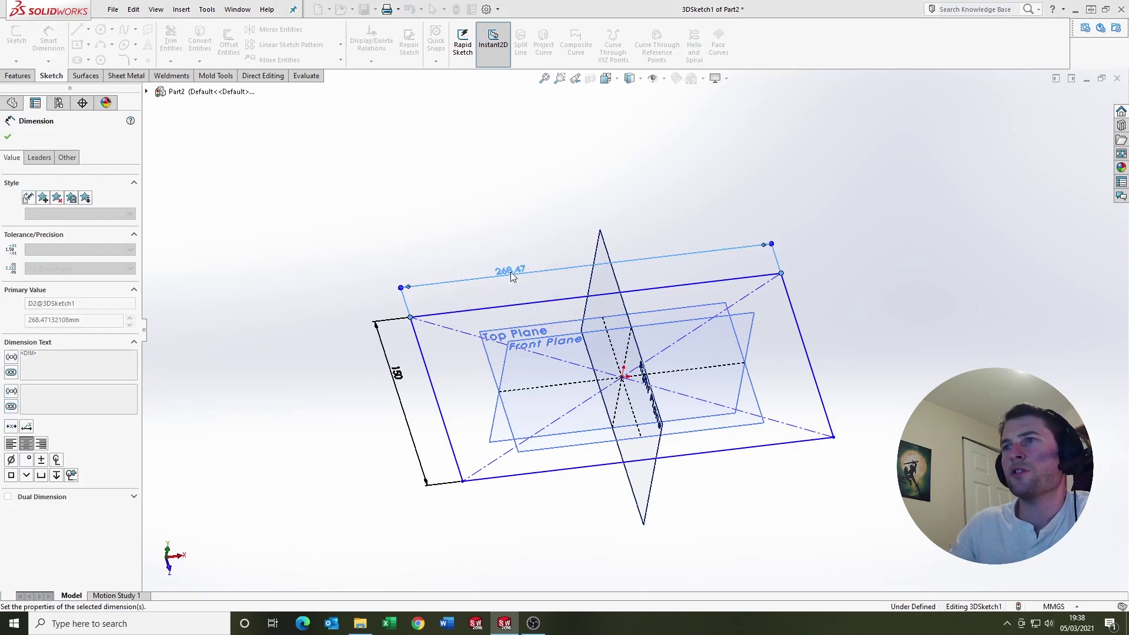
click(489, 244)
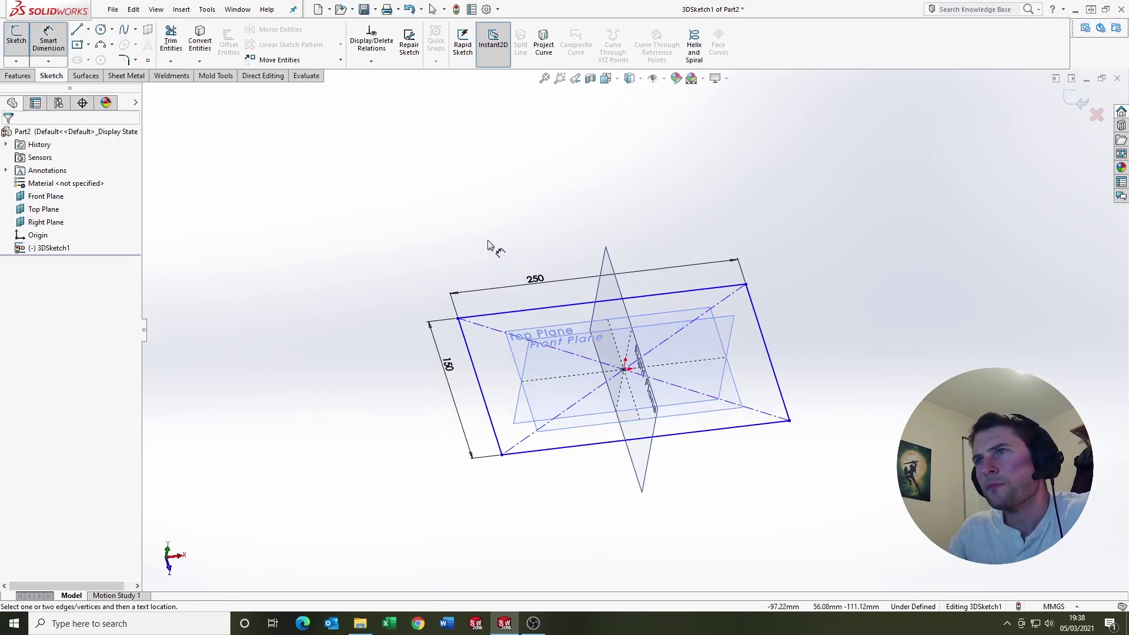
key(Escape)
Try moving a rectangle corner, and constrain the 150 mm side on the negative X side with an Along Z relation
scroll(629, 388, up, 2)
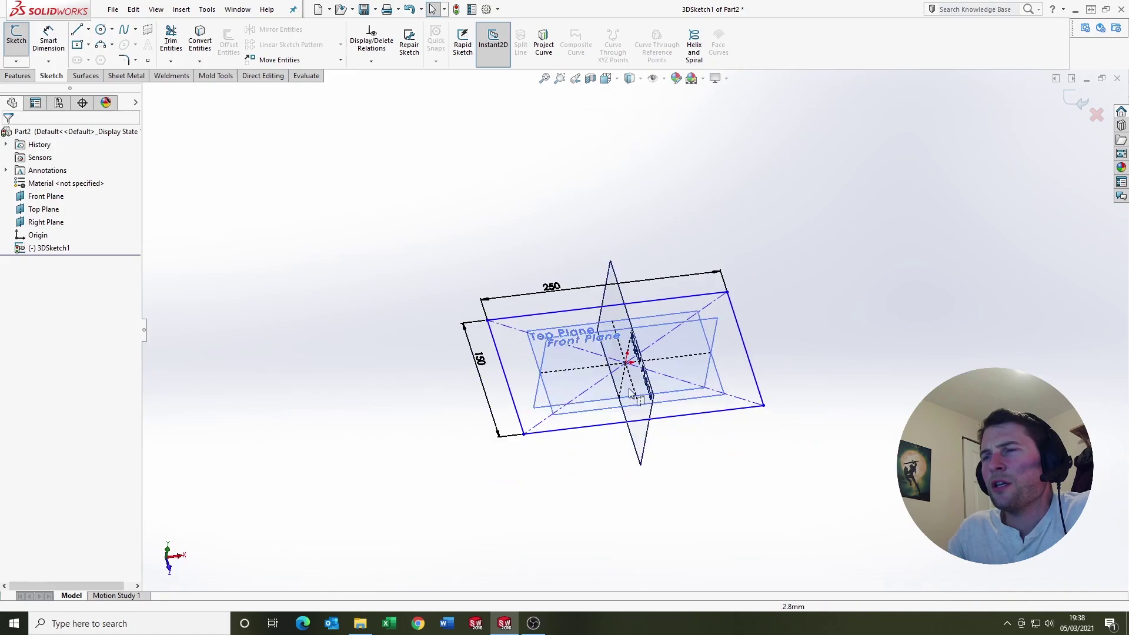
scroll(591, 382, down, 2)
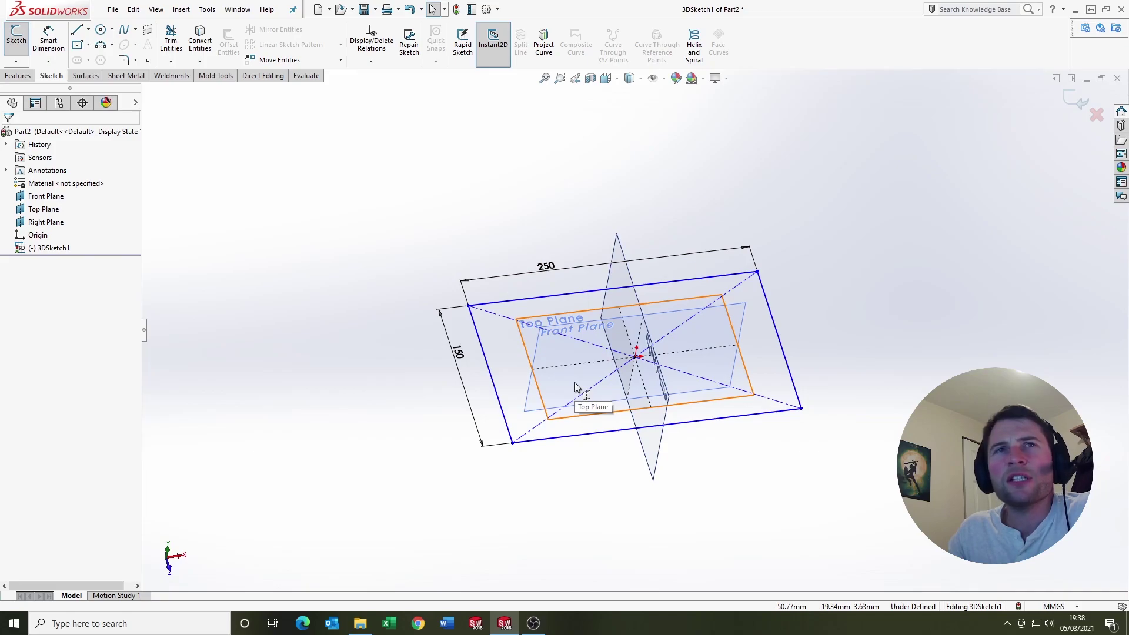
mouse_move(574, 380)
middle_down()
mouse_move(554, 330)
mouse_move(574, 292)
mouse_move(541, 318)
middle_up()
mouse_move(464, 325)
mouse_down()
mouse_move(411, 304)
mouse_move(460, 370)
mouse_move(414, 306)
mouse_move(441, 388)
mouse_move(400, 285)
mouse_move(416, 382)
mouse_move(360, 280)
mouse_move(431, 404)
mouse_move(393, 337)
mouse_move(381, 268)
mouse_move(396, 354)
mouse_move(361, 267)
mouse_move(380, 320)
mouse_move(372, 299)
mouse_move(476, 382)
mouse_move(464, 320)
mouse_move(470, 338)
mouse_up()
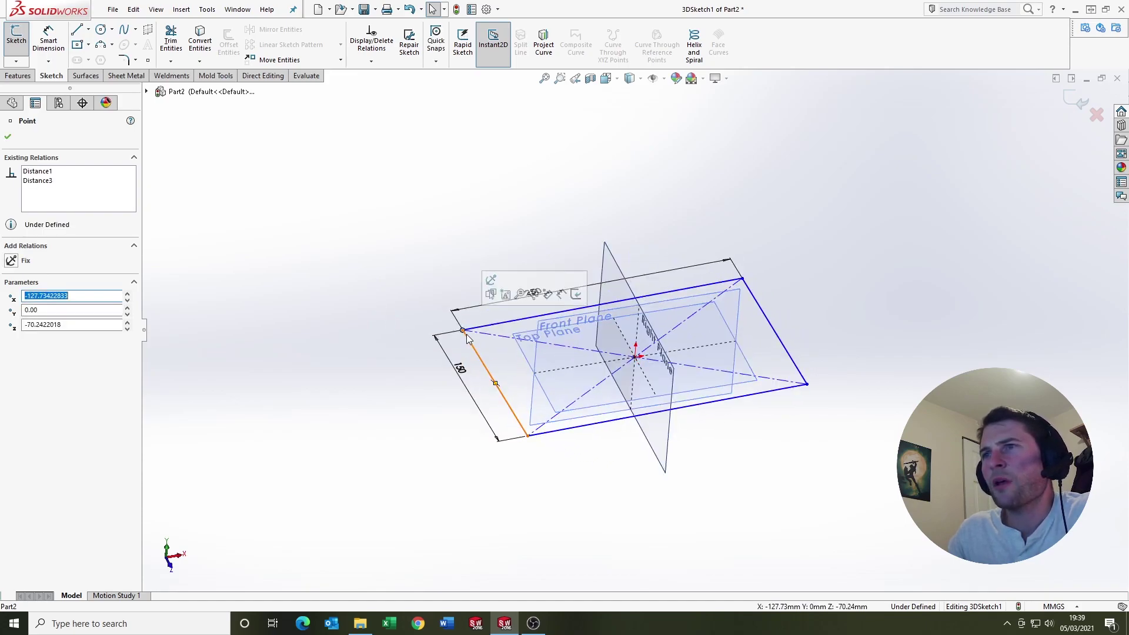
click(470, 347)
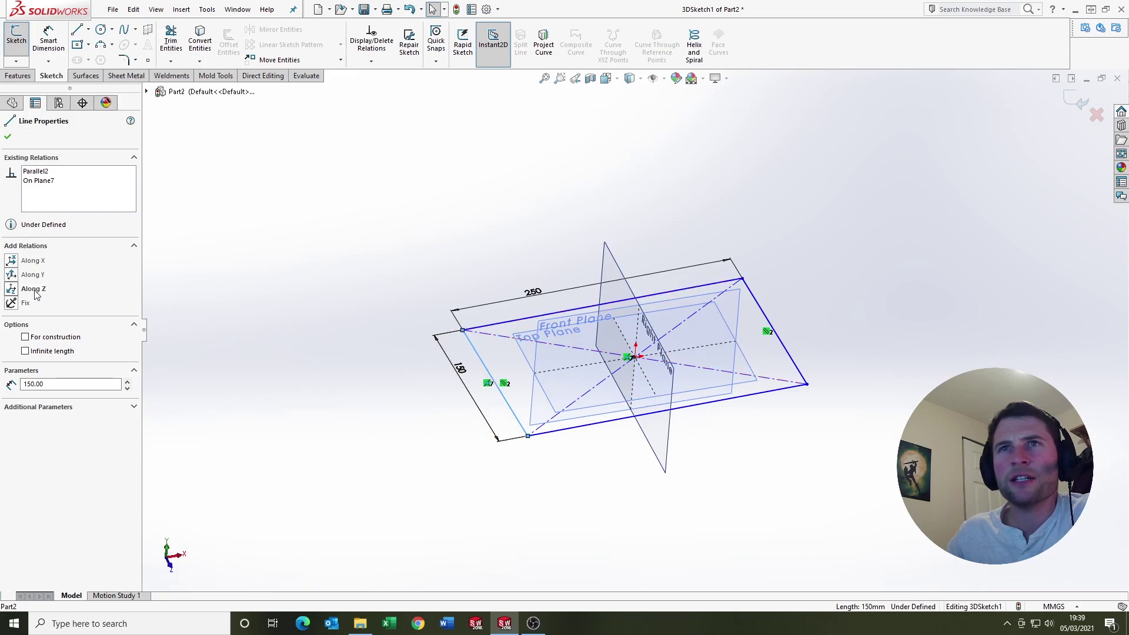
click(13, 289)
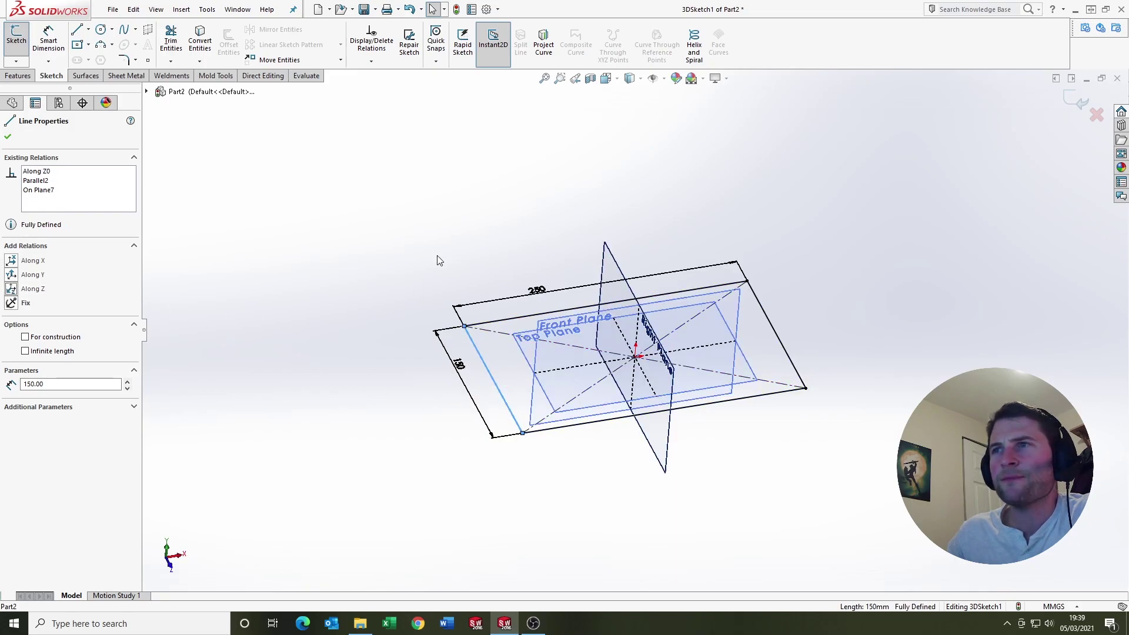
click(512, 255)
Sketch a line about 118 mm long along Y, rising from the rectangle's corner at negative X and positive Z
mouse_move(674, 298)
middle_down()
mouse_move(411, 378)
mouse_move(545, 287)
mouse_move(521, 395)
mouse_move(482, 350)
mouse_move(517, 358)
mouse_move(713, 327)
mouse_move(678, 294)
middle_up()
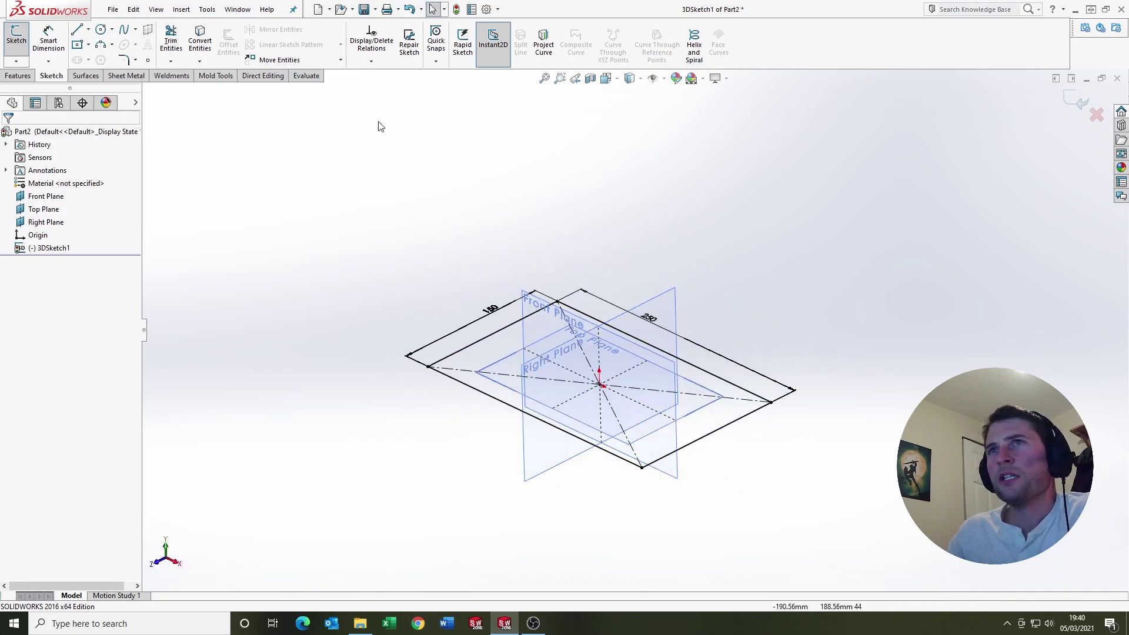
click(78, 31)
middle_drag(635, 230, 529, 329)
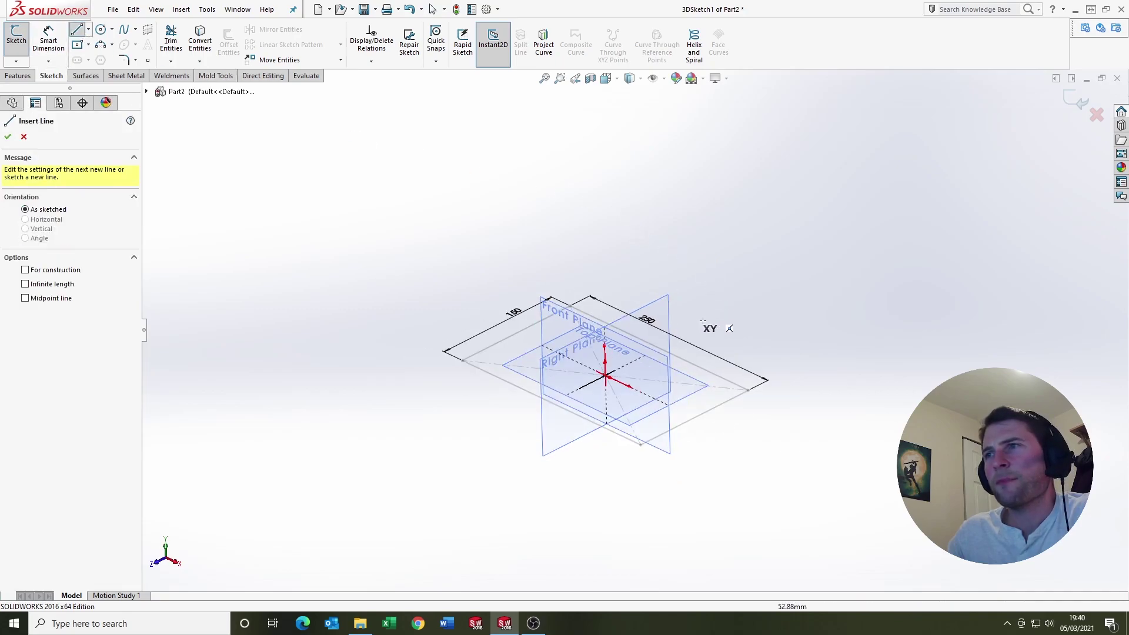
click(462, 360)
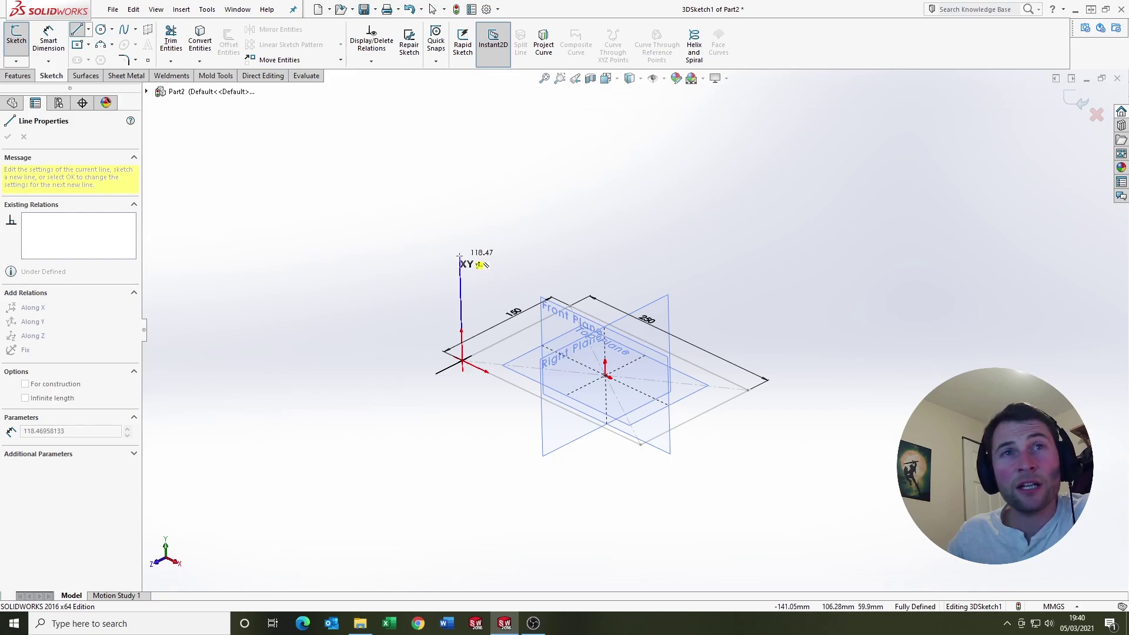
click(459, 256)
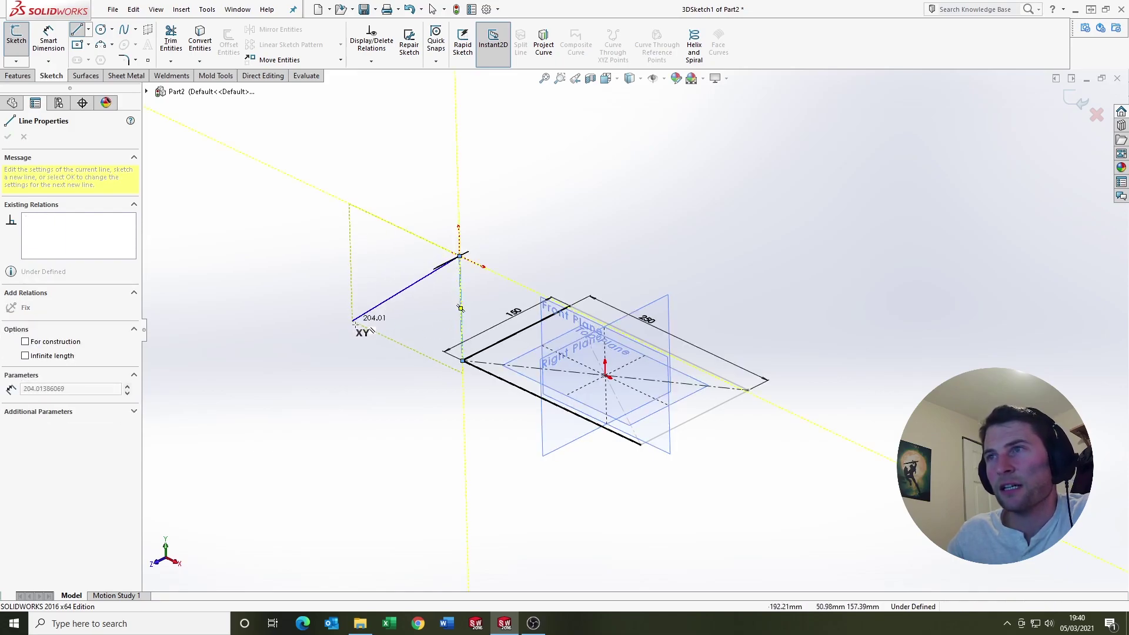
key(Escape)
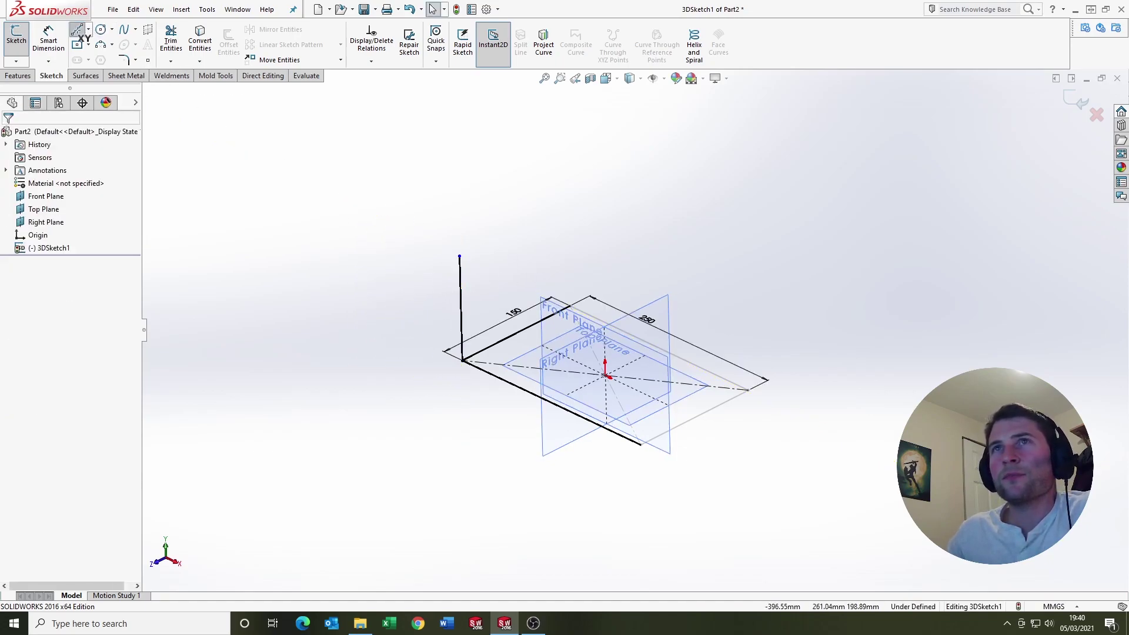
Sketch lines about 117, 193 and 150 mm long along Y, one rising from each of the other three rectangle corners
click(76, 29)
click(569, 306)
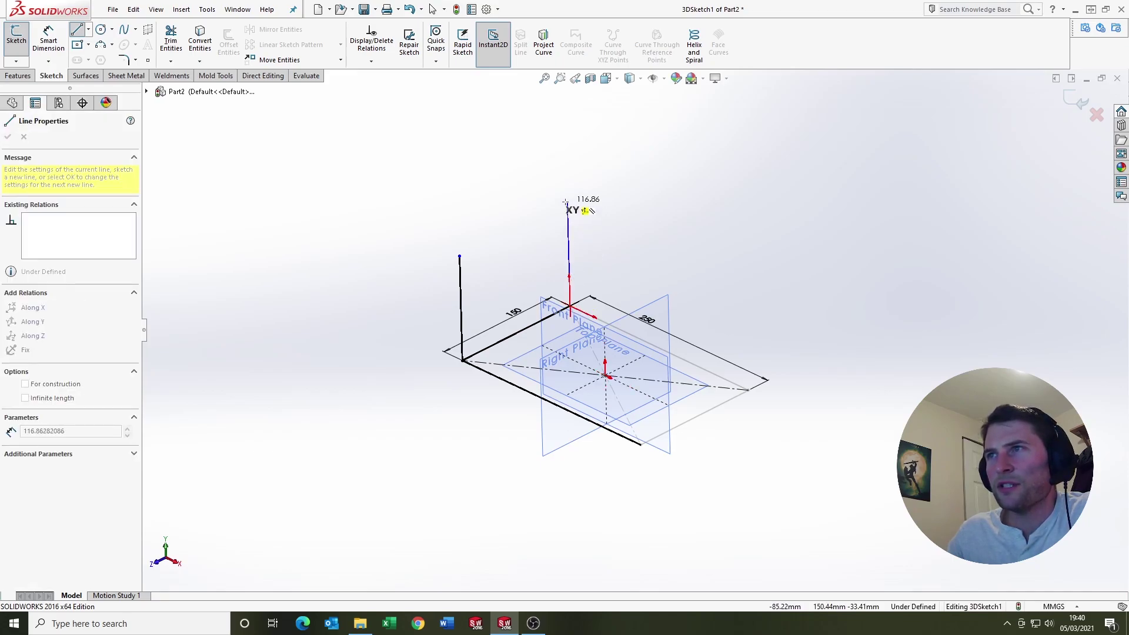
double_click(565, 203)
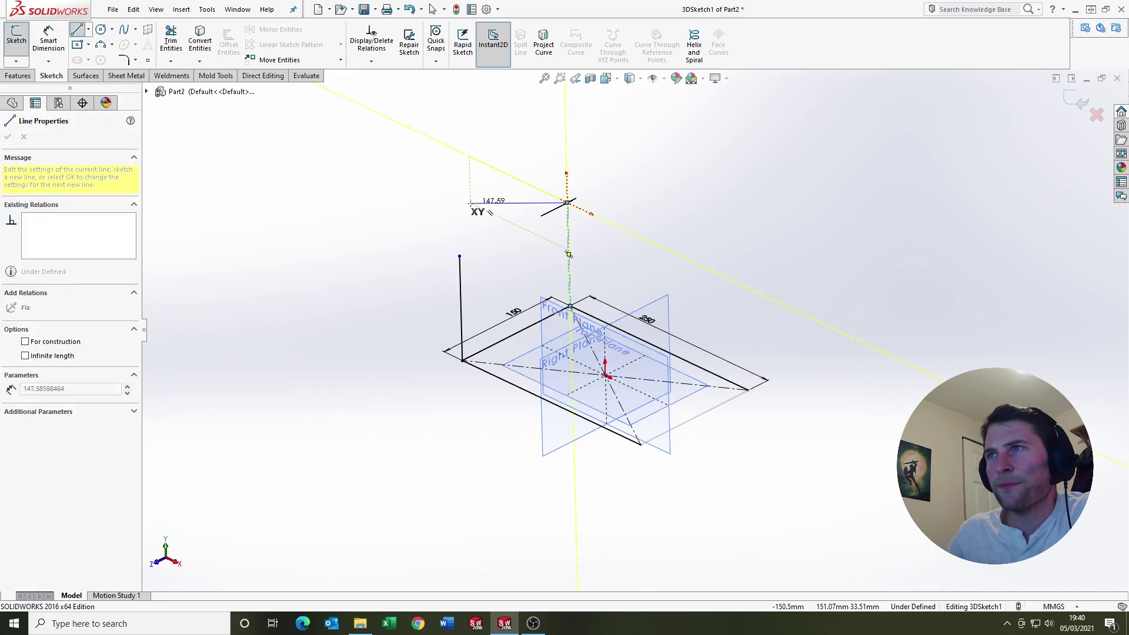
click(642, 446)
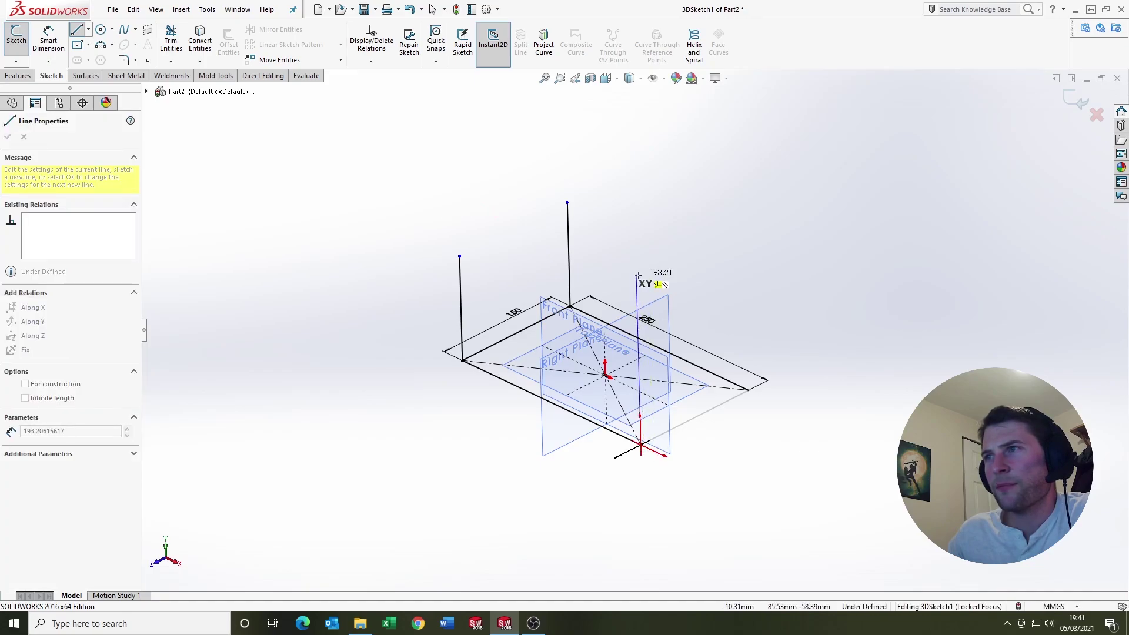
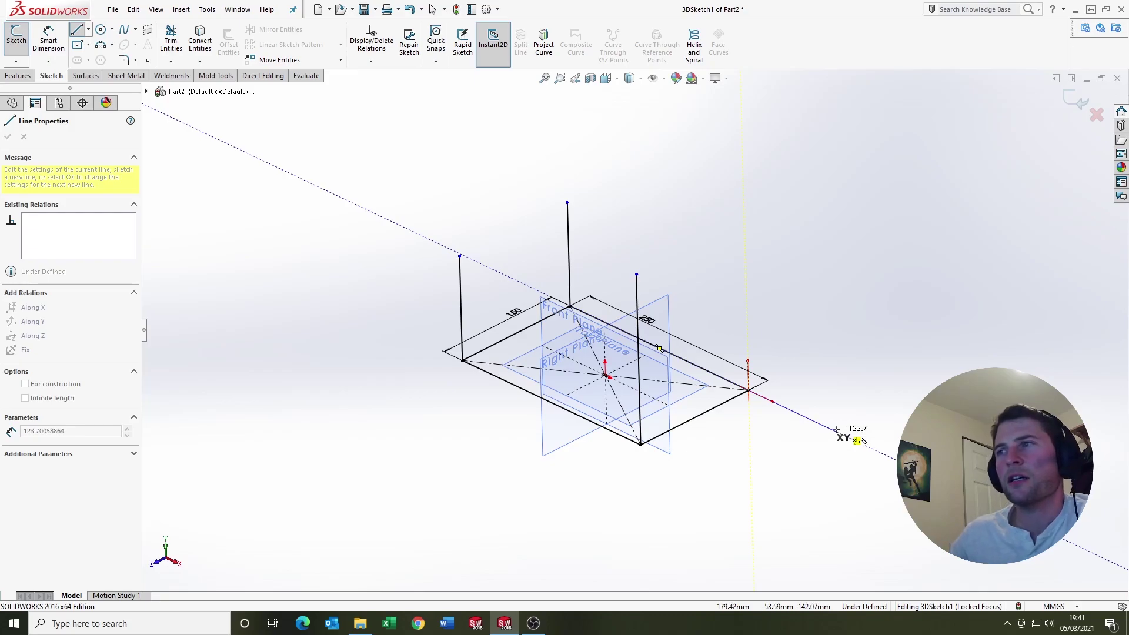
click(746, 258)
key(Escape)
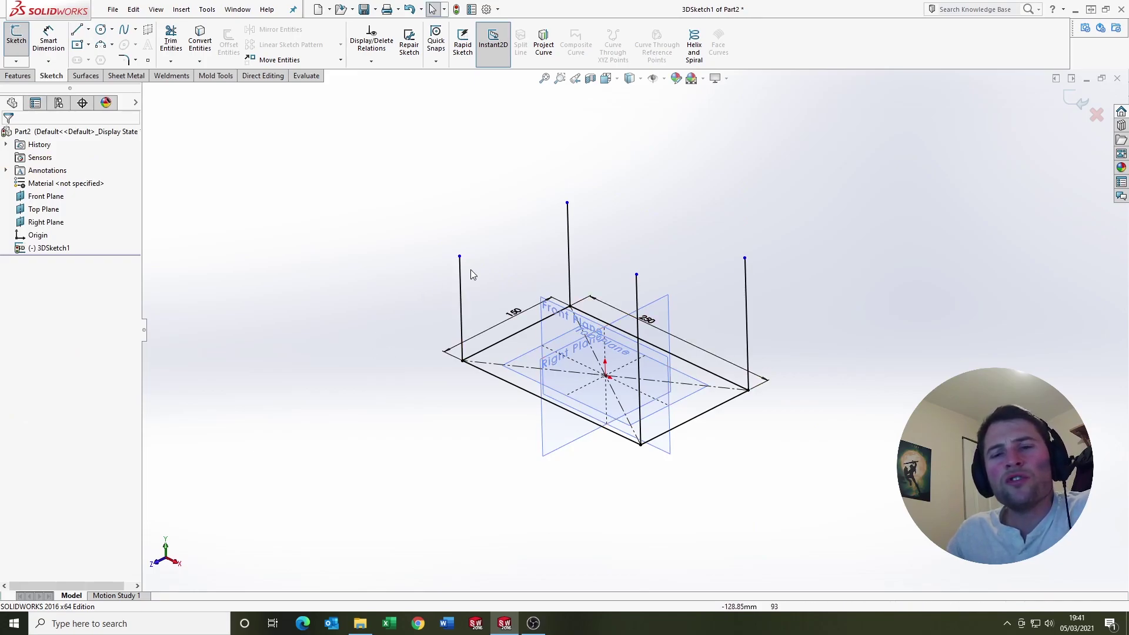
Dimension the vertical line at the negative X, positive Z corner to 150 mm
mouse_move(539, 275)
middle_down()
mouse_move(524, 260)
mouse_move(509, 295)
mouse_move(510, 270)
mouse_move(601, 264)
middle_up()
scroll(595, 261, down, 2)
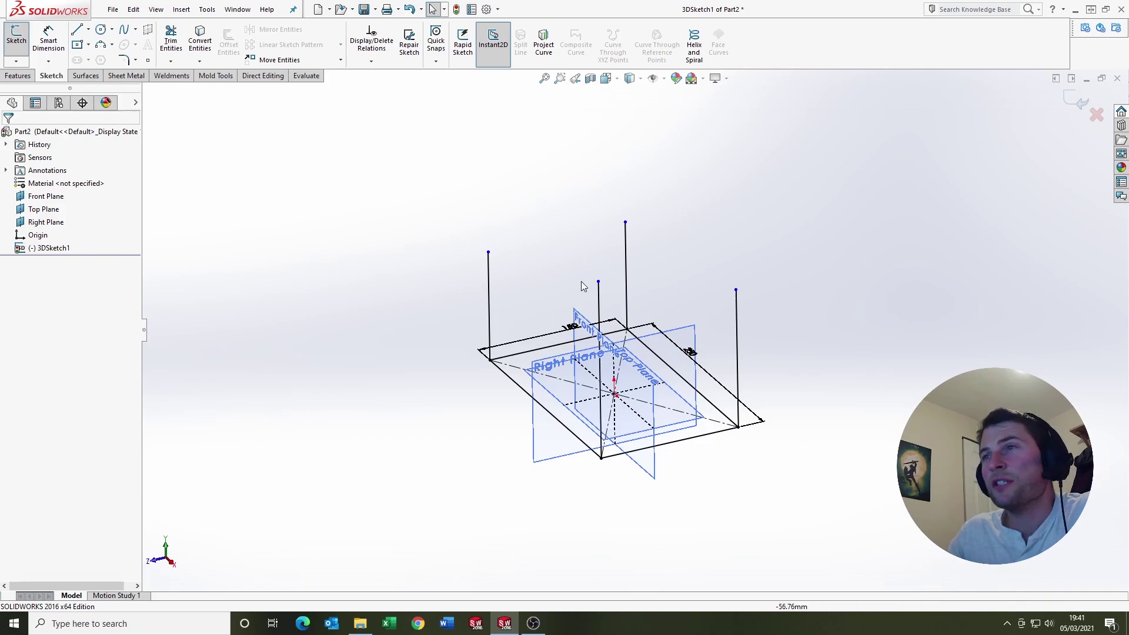
scroll(548, 269, down, 1)
key(d)
click(481, 276)
click(414, 289)
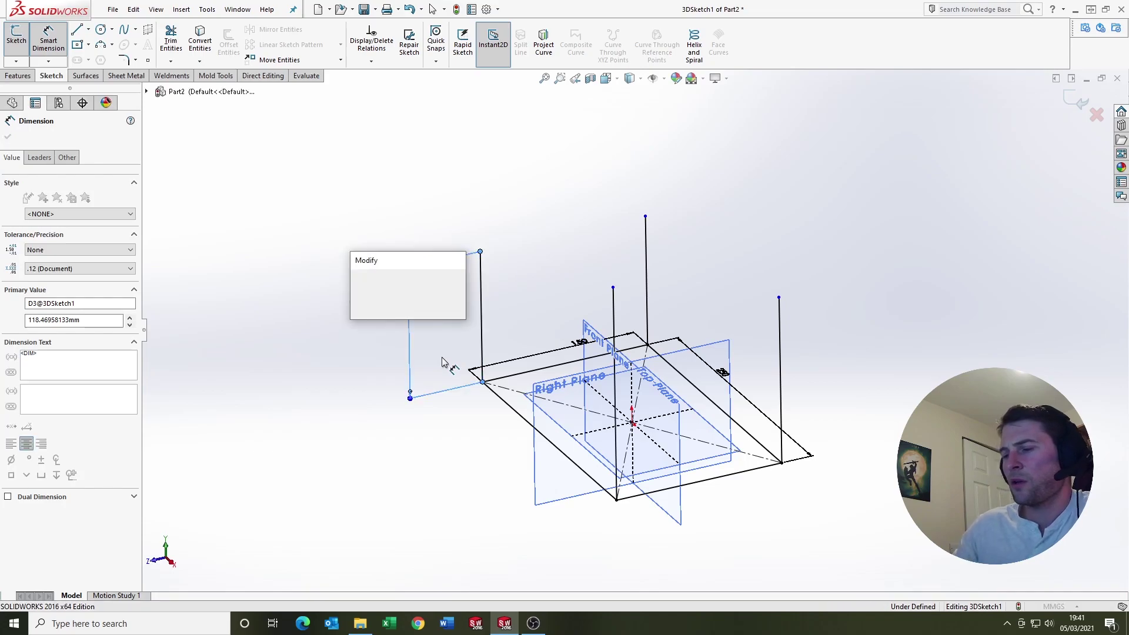
text(150)
key(Return)
key(Escape)
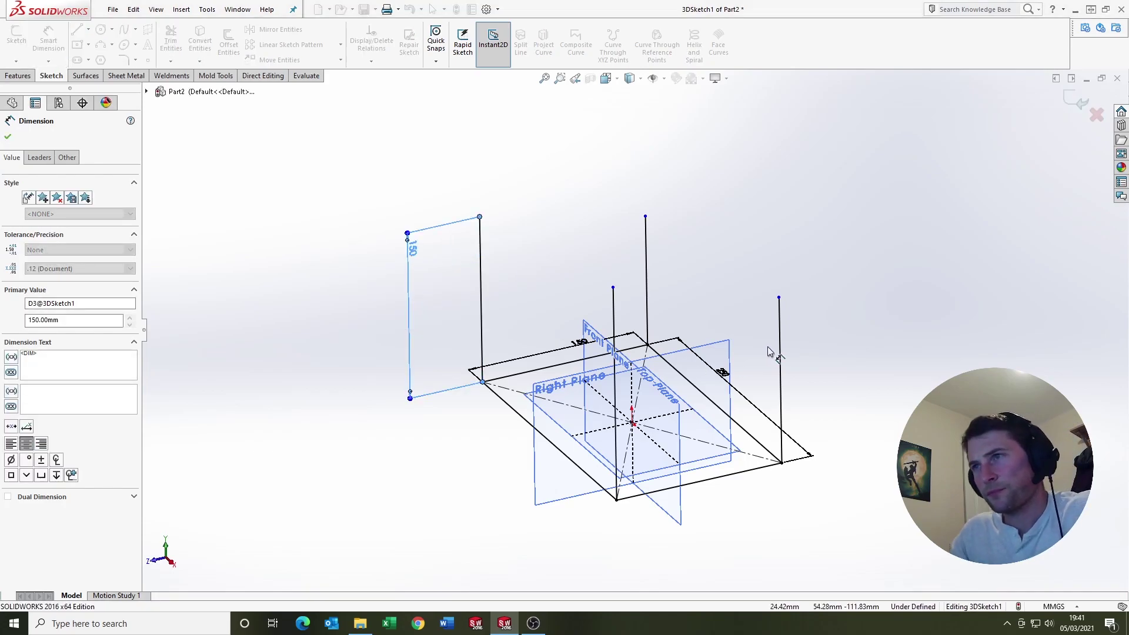
Apply an Equal relation to the four vertical lines rising from the rectangle's corners
scroll(671, 289, up, 2)
scroll(671, 290, down, 1)
click(635, 263)
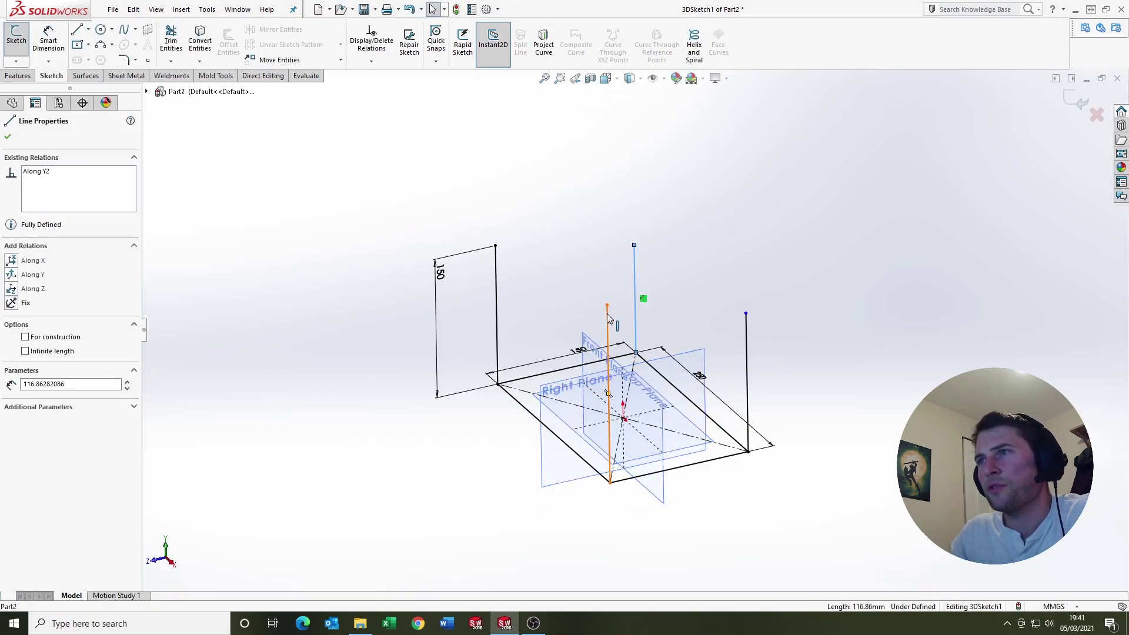
ctrl+click(608, 322)
ctrl+click(745, 326)
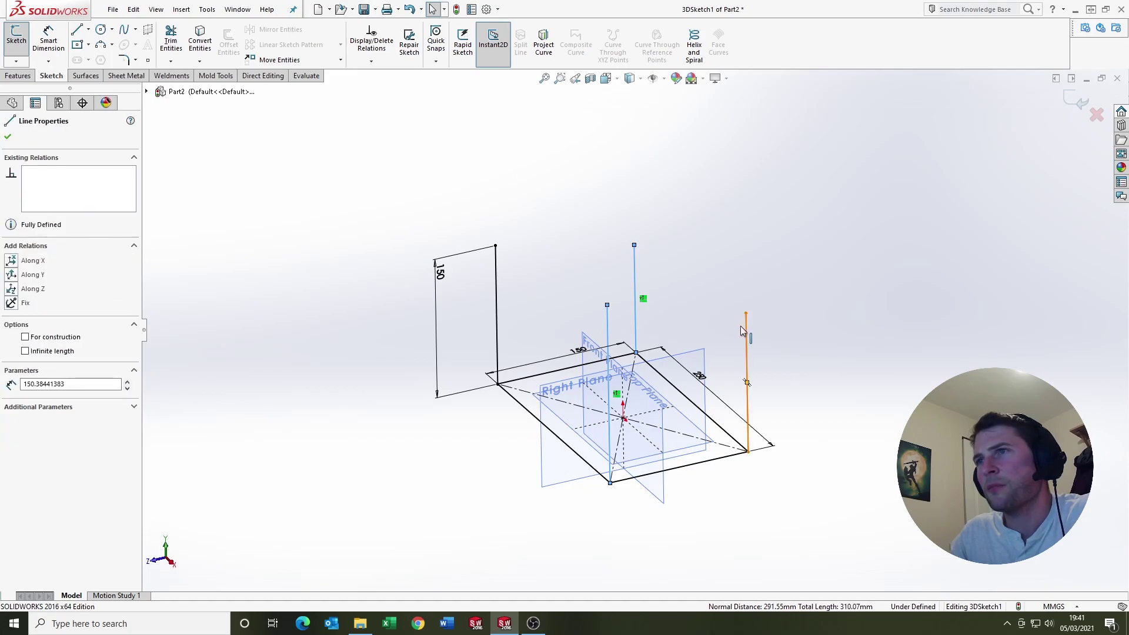
ctrl+click(495, 265)
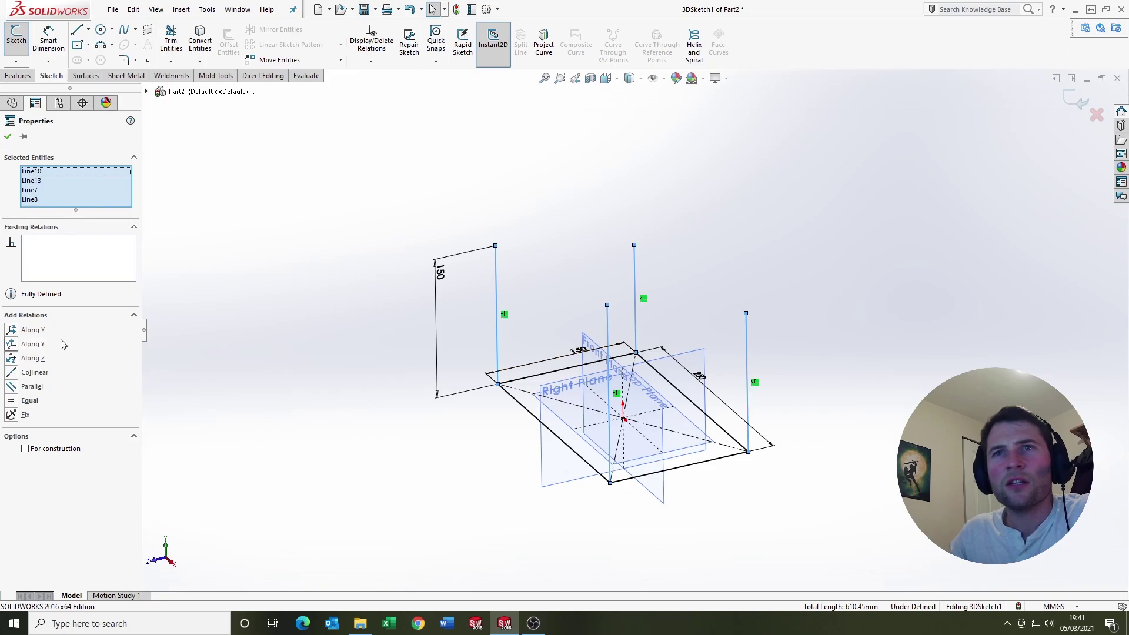
click(19, 402)
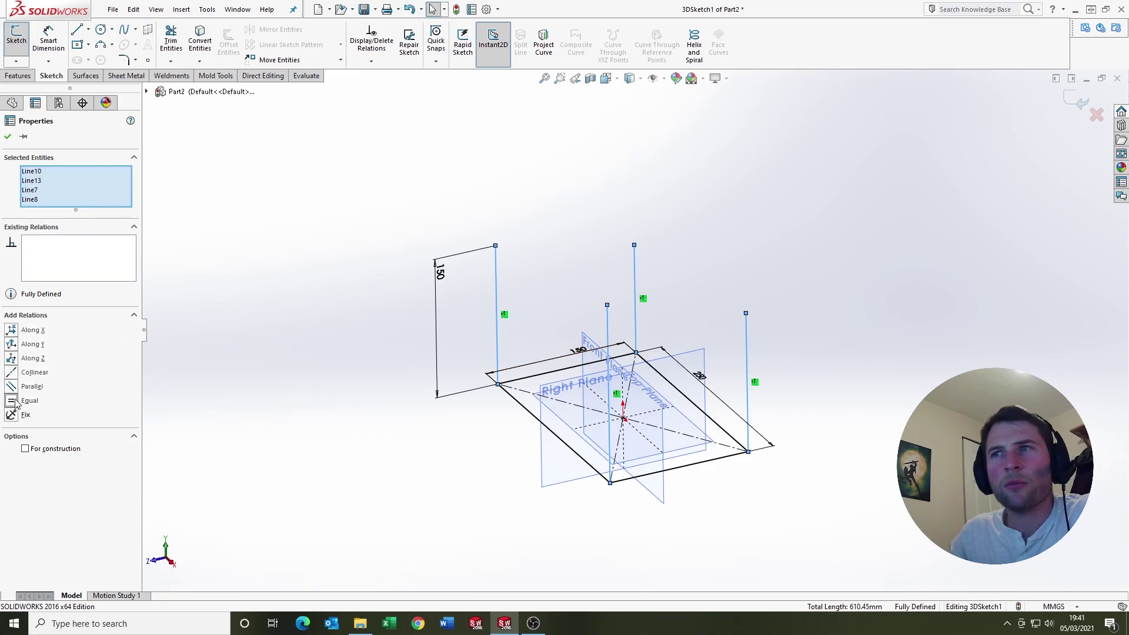
click(347, 250)
mouse_move(391, 252)
middle_down()
mouse_move(593, 293)
mouse_move(557, 249)
mouse_move(608, 259)
mouse_move(616, 288)
mouse_move(701, 290)
mouse_move(704, 277)
mouse_move(632, 315)
mouse_move(628, 339)
middle_up()
scroll(667, 294, up, 2)
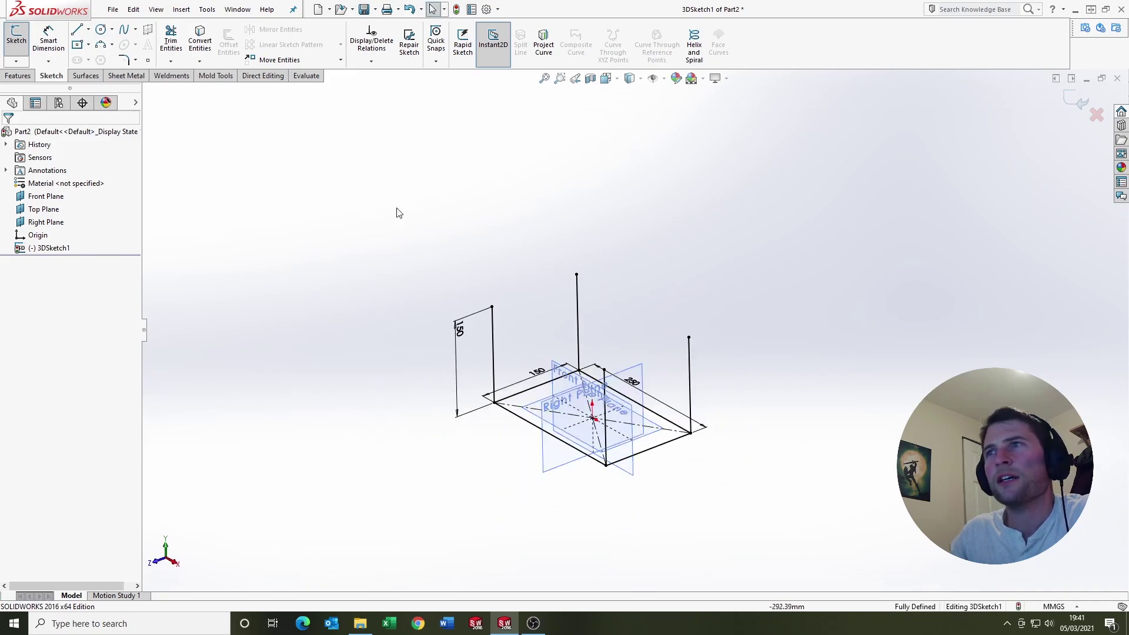
Sketch a 250 mm line joining the vertical lines' upper ends on the positive Z side, and another joining those on the positive X side
click(77, 31)
click(492, 306)
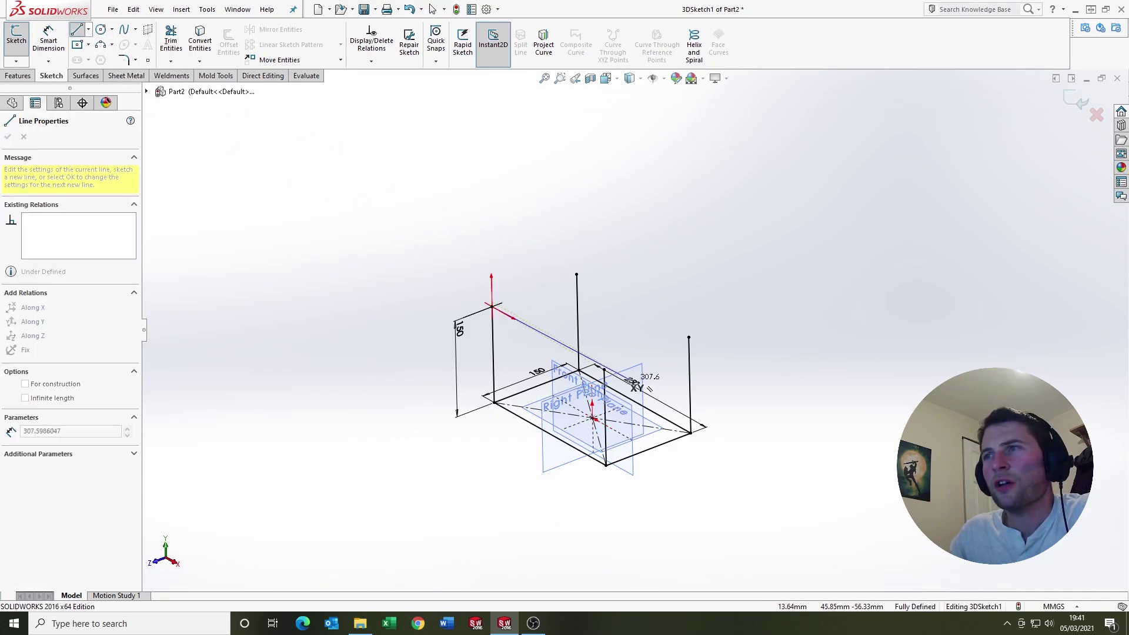
double_click(603, 369)
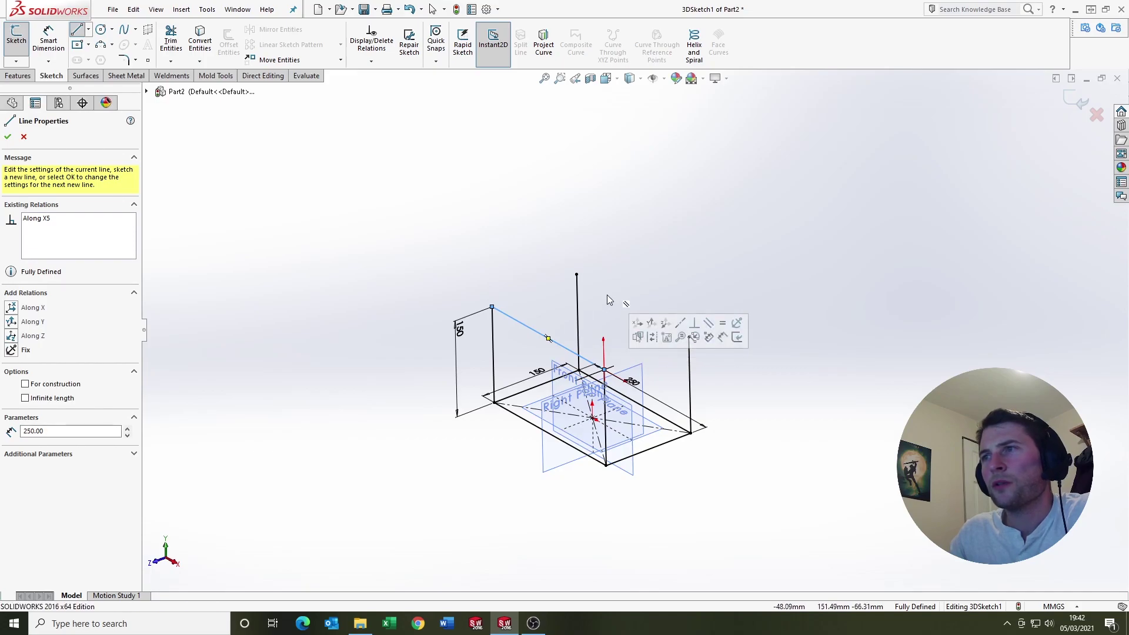
click(80, 25)
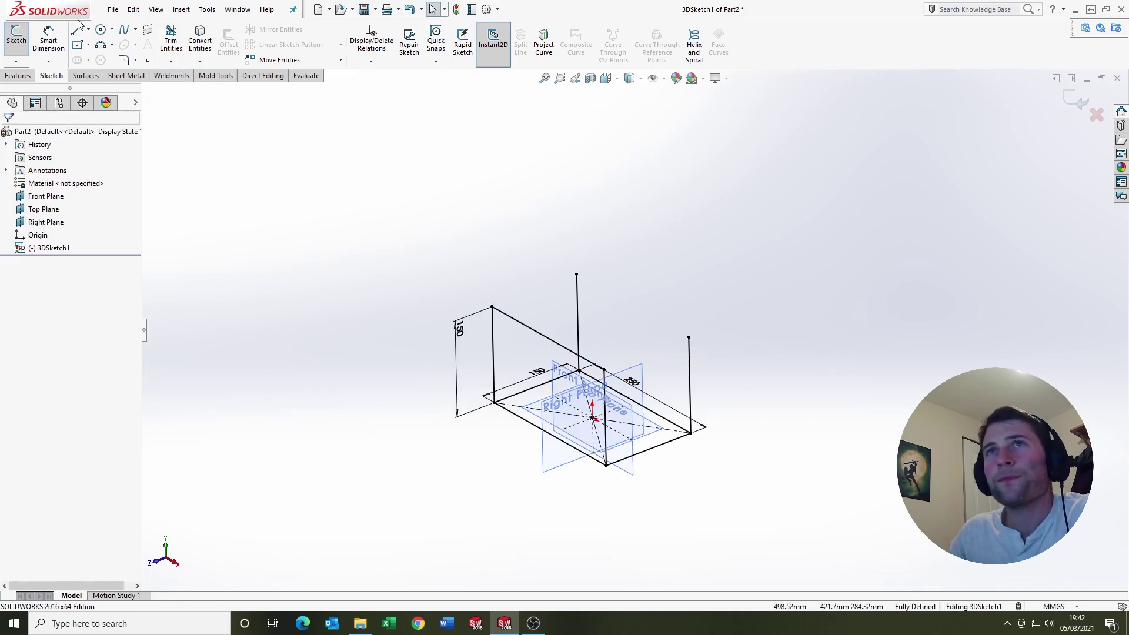
click(77, 31)
click(603, 369)
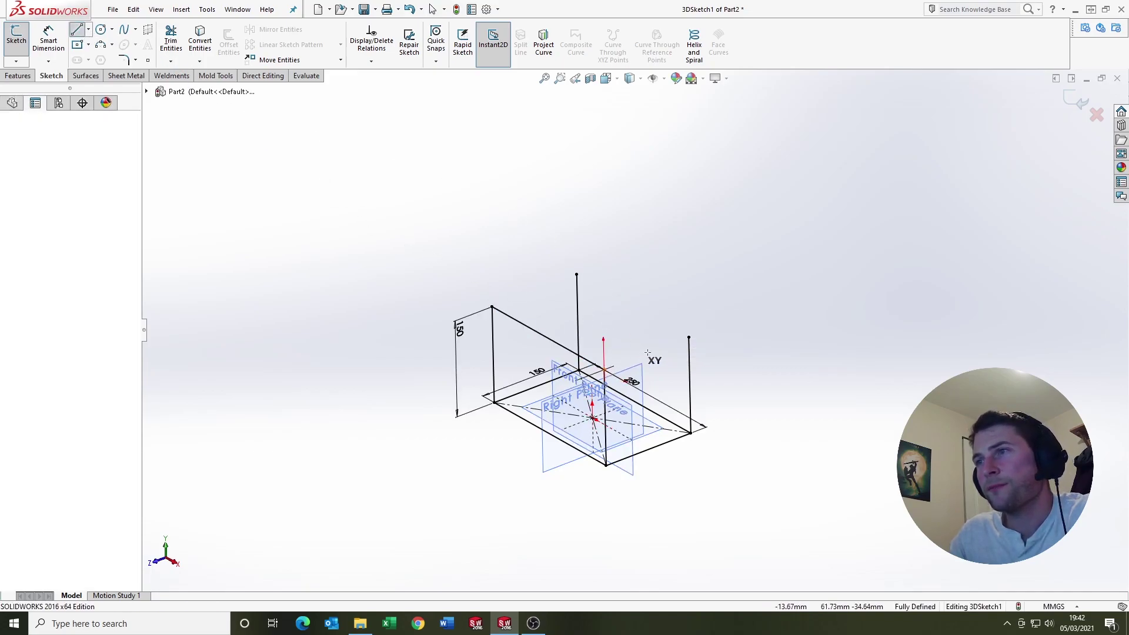
click(689, 338)
key(Escape)
click(688, 340)
key(Escape)
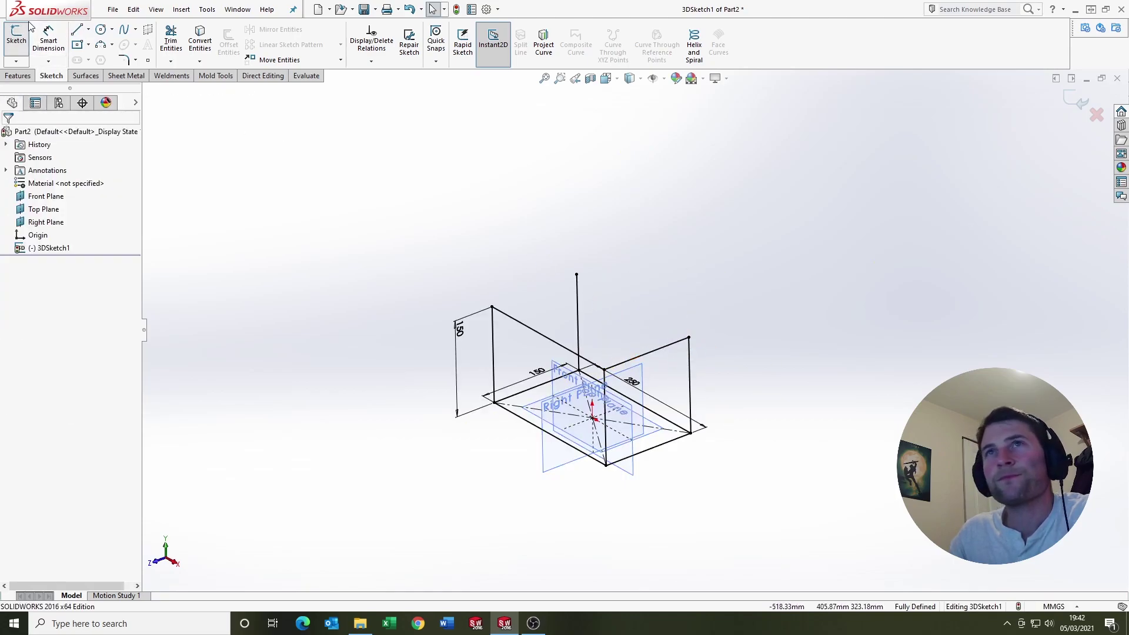
Sketch the upper line along X on the negative Z side and the 150 mm closing line along Z on the negative X side
click(76, 30)
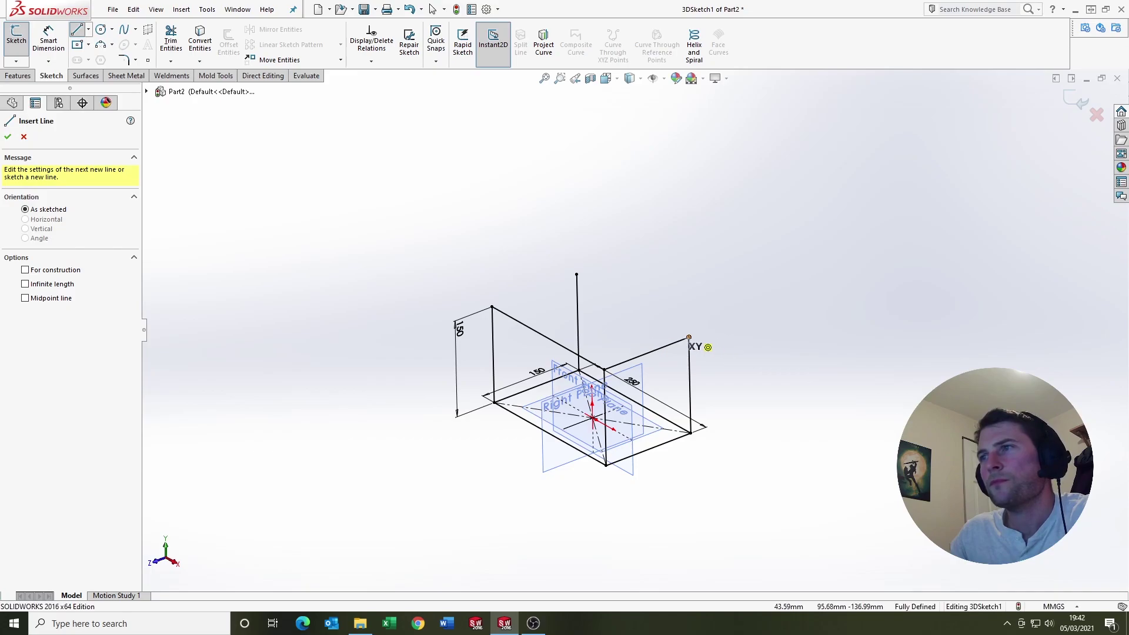
click(688, 338)
click(576, 274)
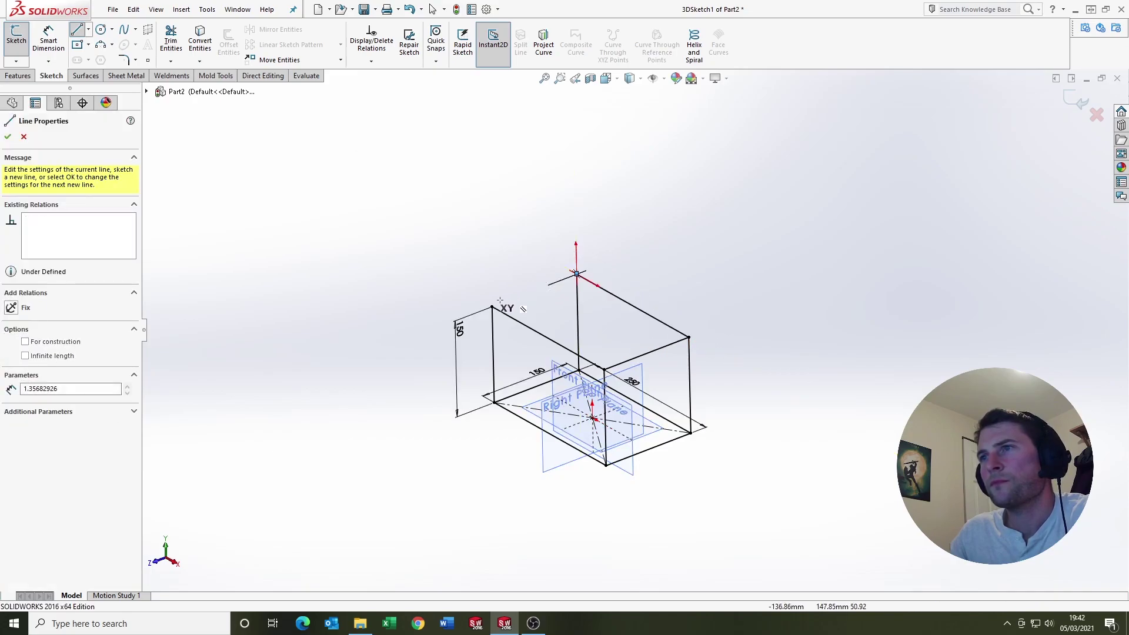
click(491, 307)
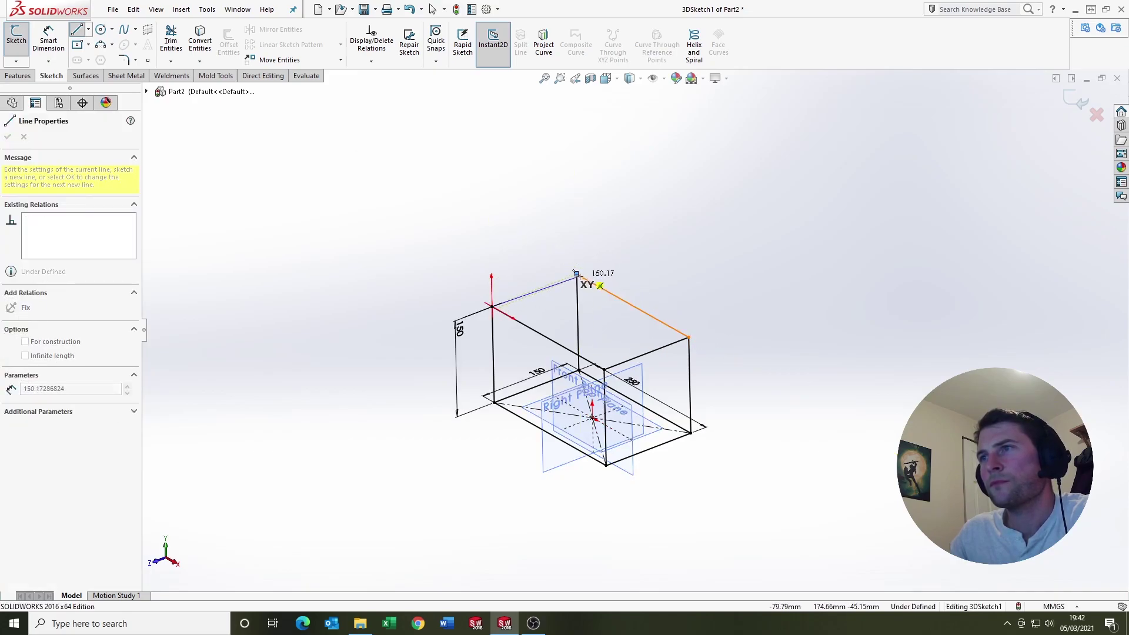
scroll(579, 275, down, 3)
scroll(588, 285, down, 4)
click(637, 288)
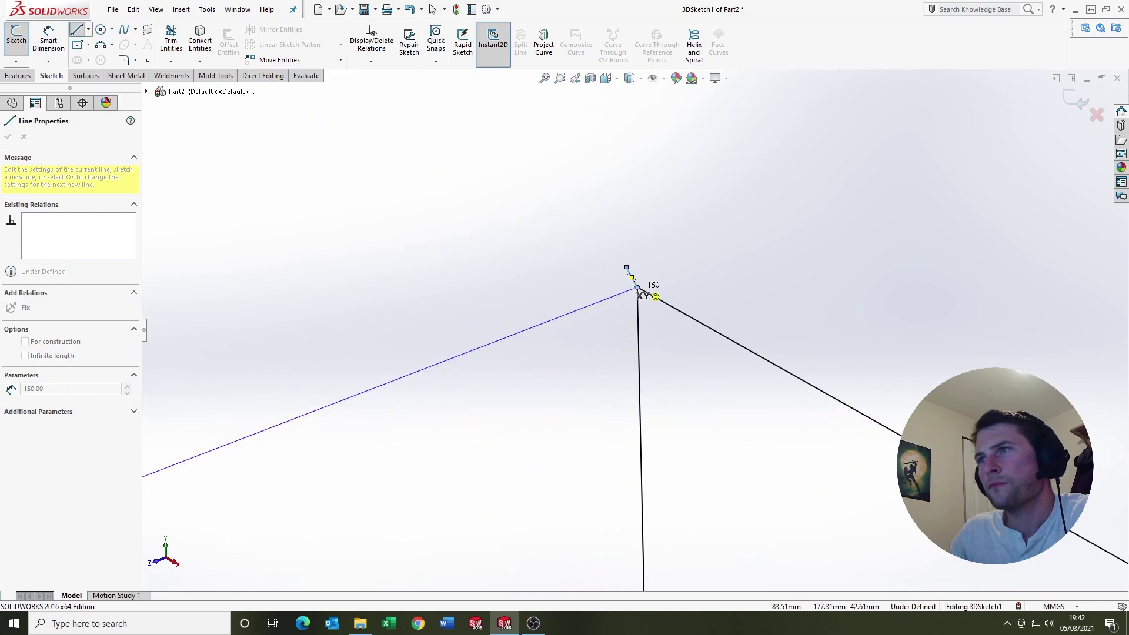
Delete the stray line about 1.36 mm long at the box's upper corner at negative X and negative Z
key(Escape)
click(627, 275)
key(Escape)
scroll(557, 272, up, 3)
scroll(557, 272, up, 5)
mouse_move(547, 353)
middle_down()
mouse_move(533, 407)
mouse_move(652, 368)
mouse_move(626, 347)
mouse_move(565, 339)
mouse_move(673, 303)
middle_up()
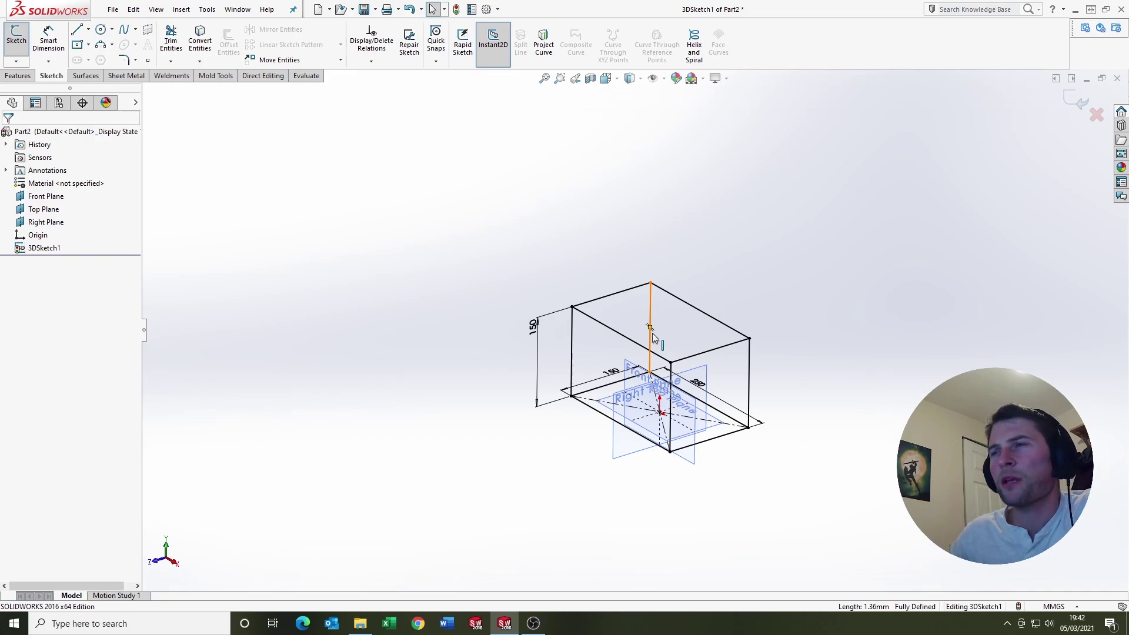
Exit the 3D sketch of the box frame and hide 3DSketch1
click(1079, 104)
scroll(980, 156, up, 3)
scroll(628, 351, down, 2)
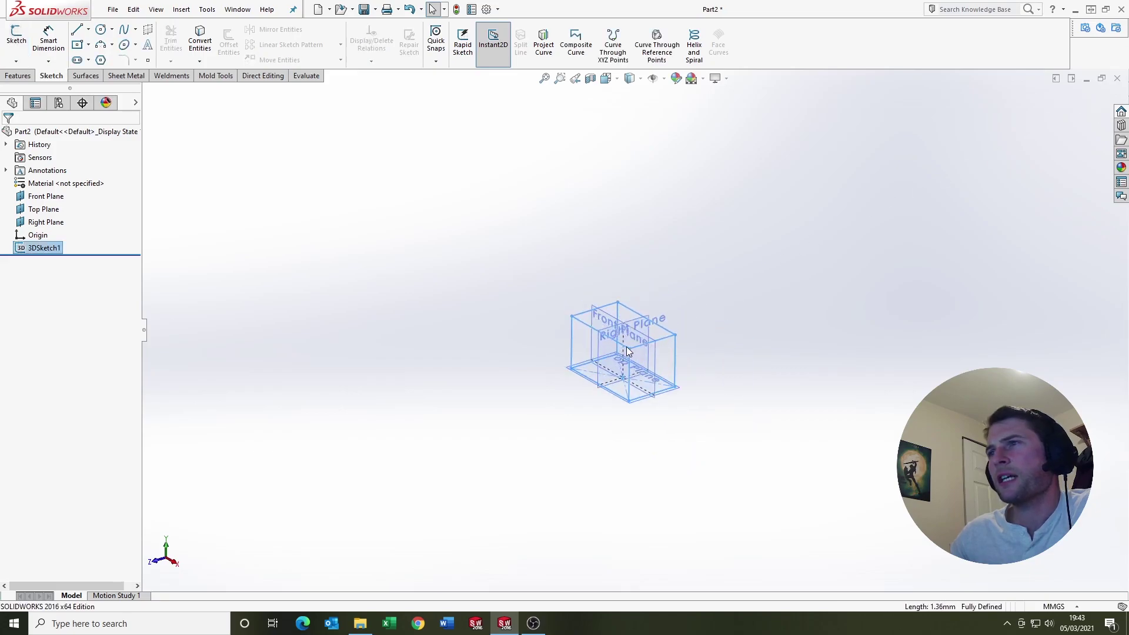
click(648, 249)
scroll(639, 347, down, 3)
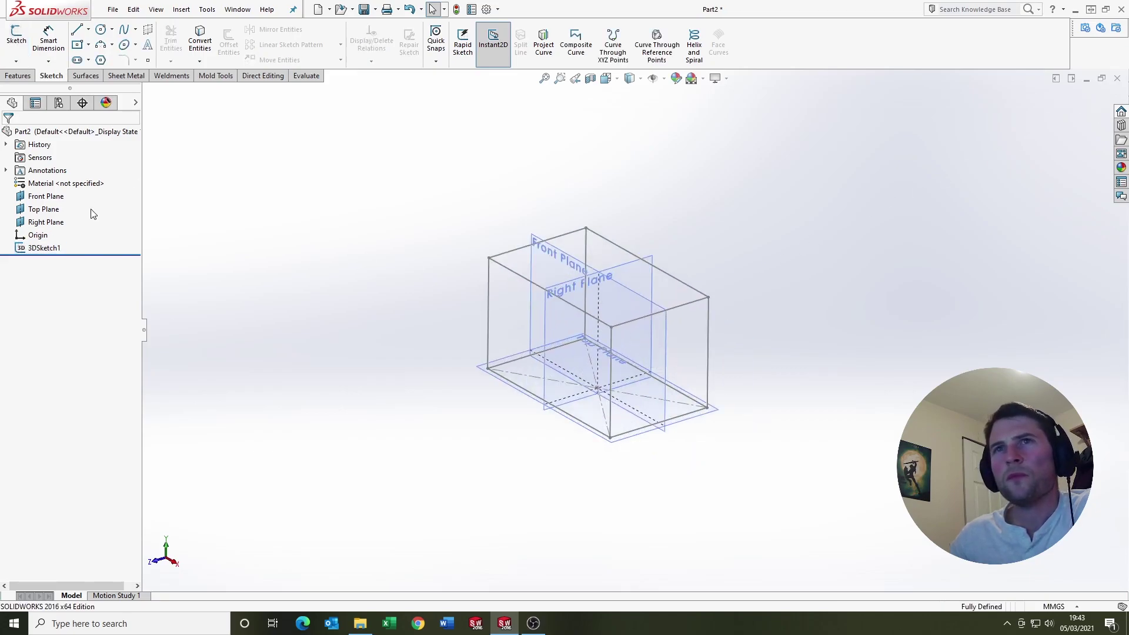
right_click(47, 246)
click(62, 232)
Create a reference plane offset 150 mm from the Right Plane toward positive X
mouse_move(617, 259)
middle_down()
mouse_move(623, 245)
mouse_move(673, 314)
mouse_move(647, 328)
mouse_move(602, 313)
mouse_move(650, 330)
mouse_move(602, 293)
mouse_move(565, 312)
mouse_move(576, 290)
mouse_move(616, 344)
mouse_move(595, 341)
mouse_move(626, 337)
middle_up()
scroll(650, 330, down, 3)
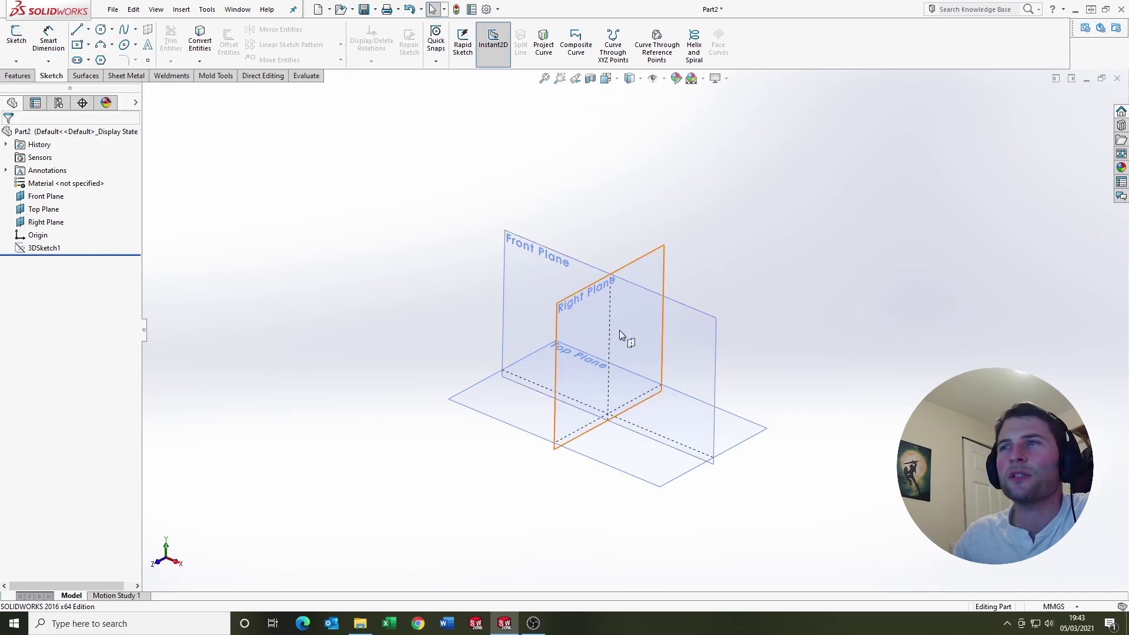
scroll(789, 324, down, 2)
scroll(786, 319, down, 1)
scroll(693, 313, up, 2)
scroll(703, 294, down, 1)
click(625, 288)
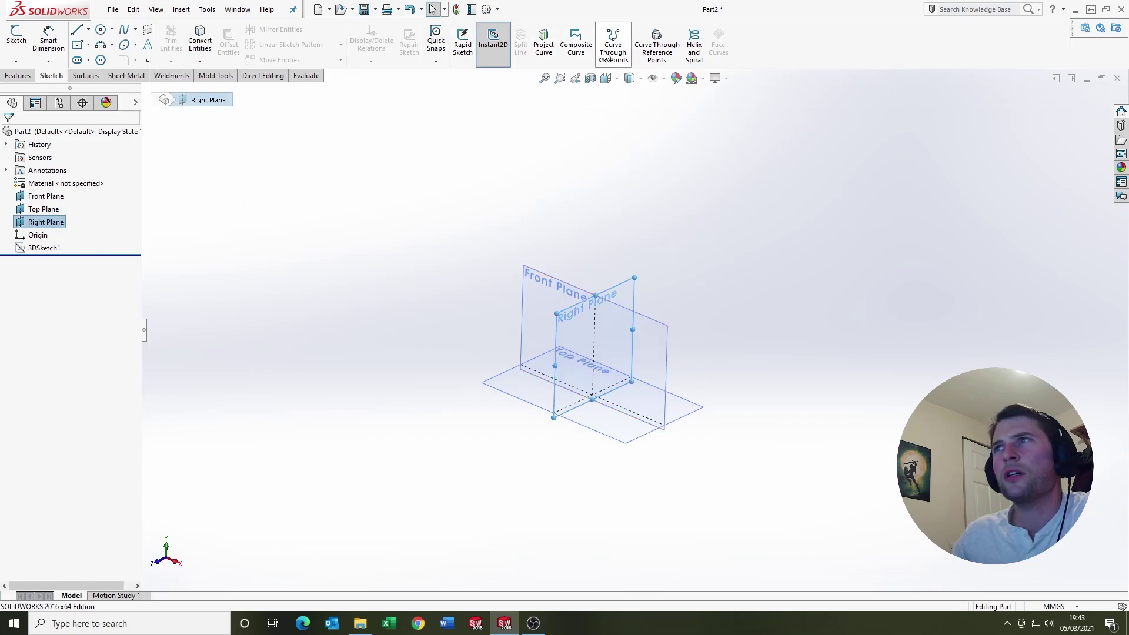
click(18, 76)
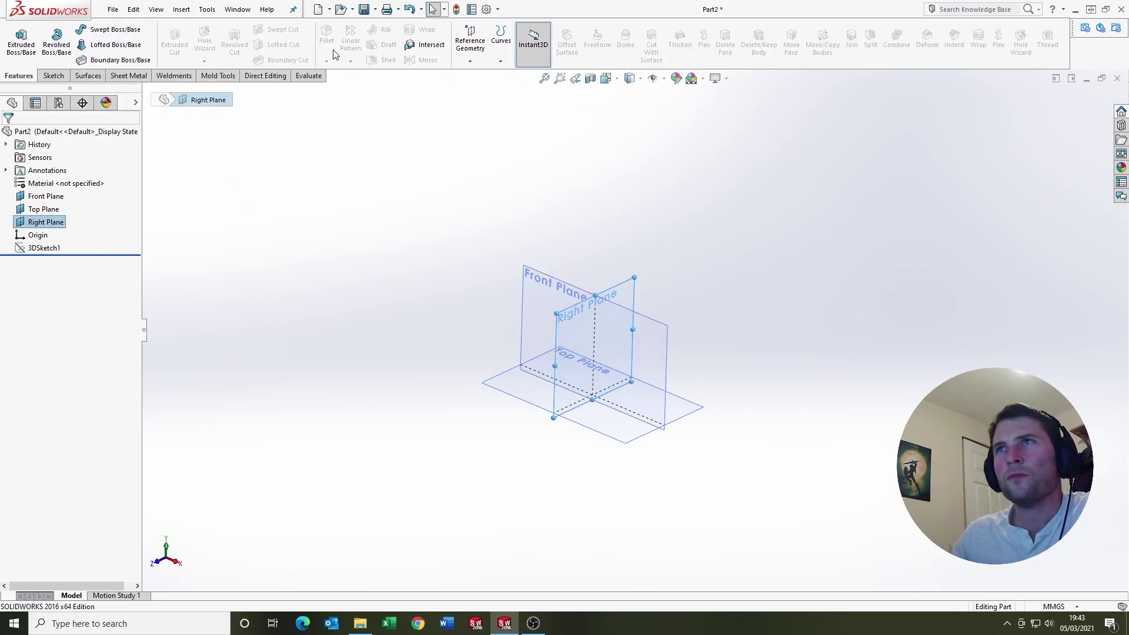
click(465, 47)
click(478, 76)
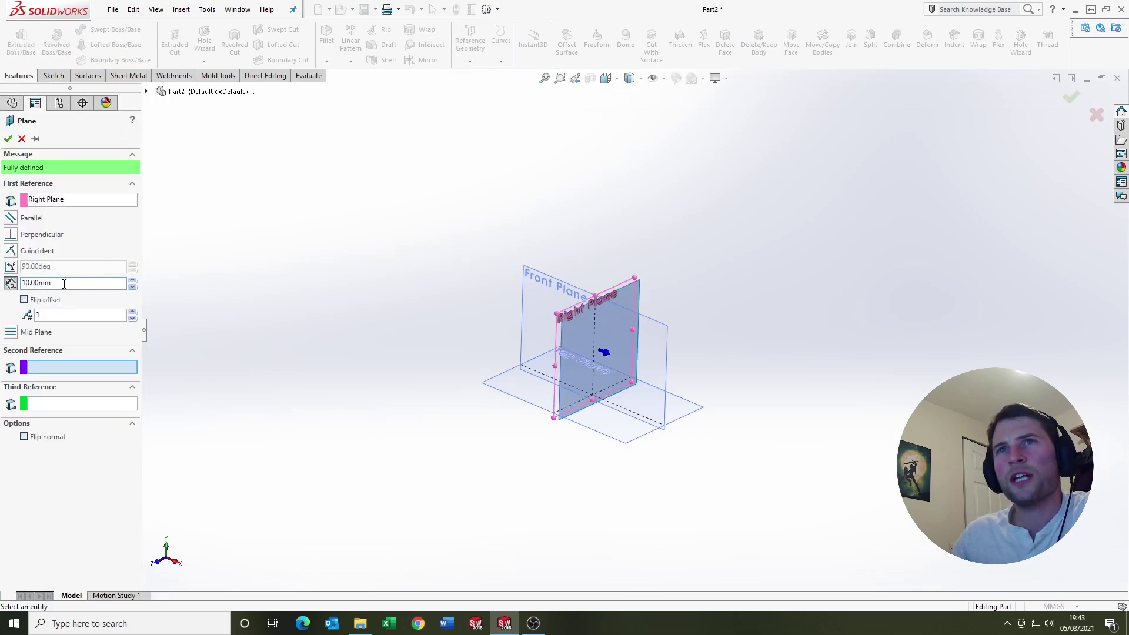
text(150)
key(Return)
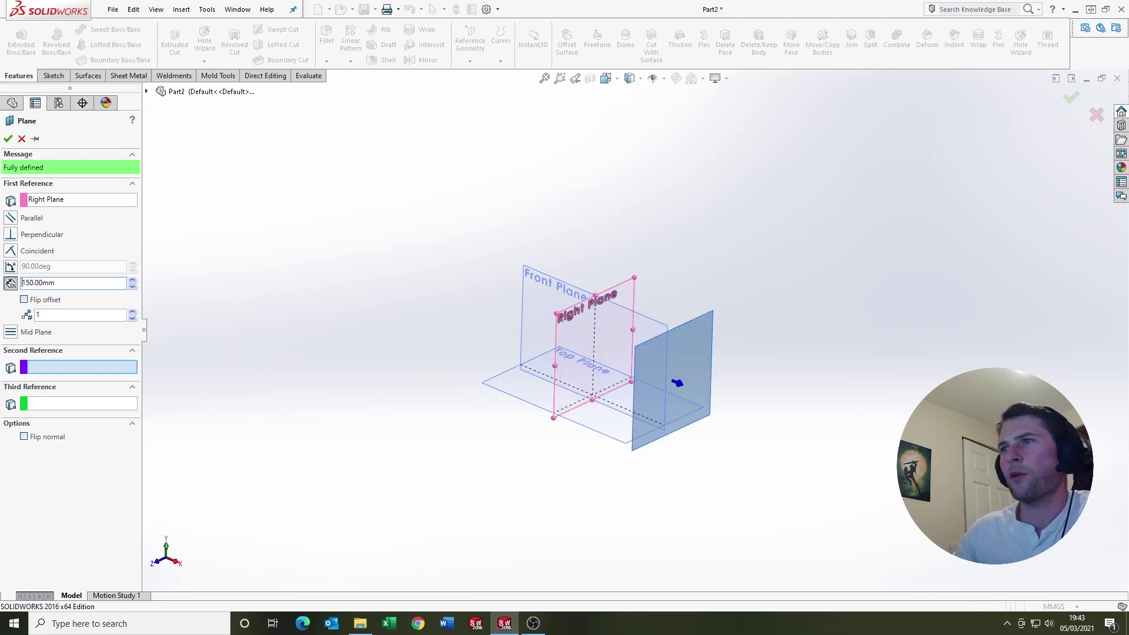
click(10, 139)
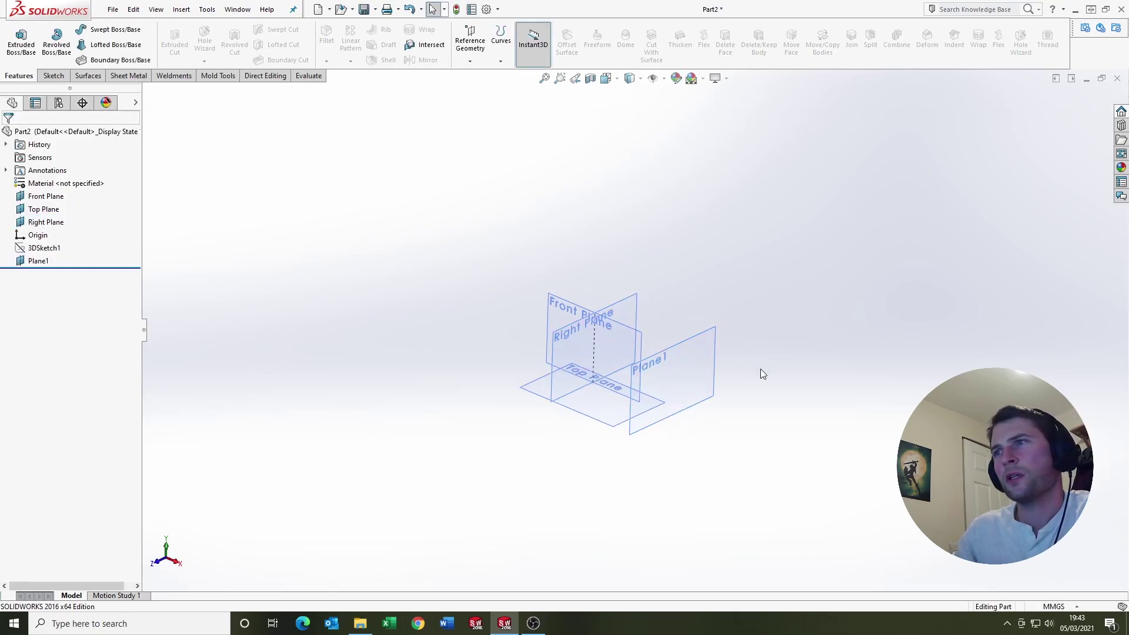
Start a sketch on Plane1 and view it normal to the plane
scroll(717, 352, down, 2)
click(651, 325)
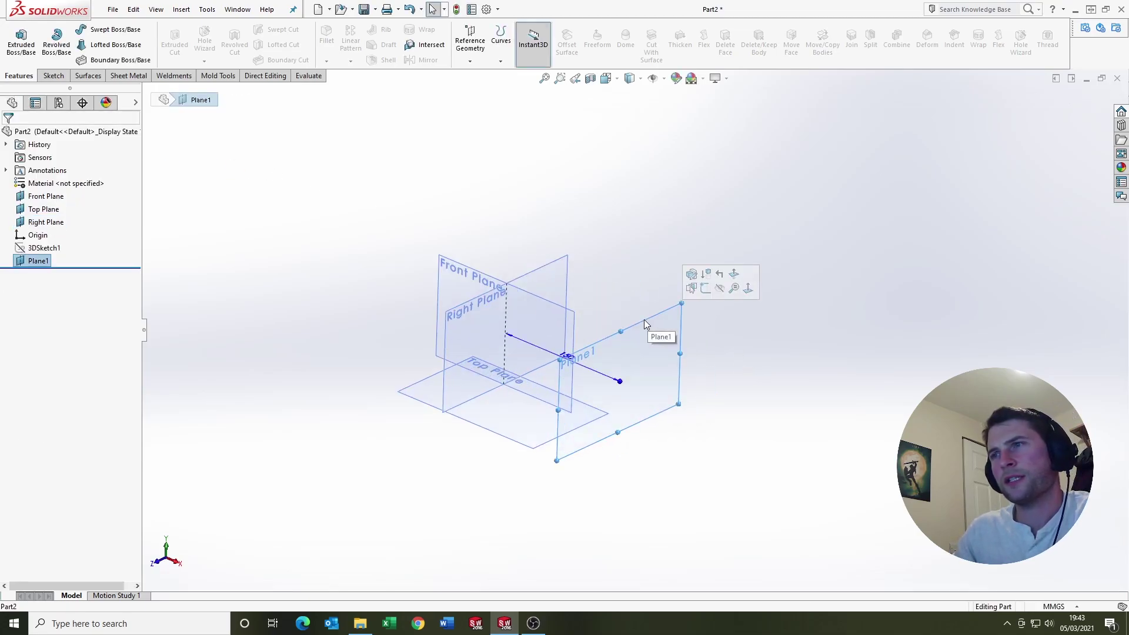
key(s)
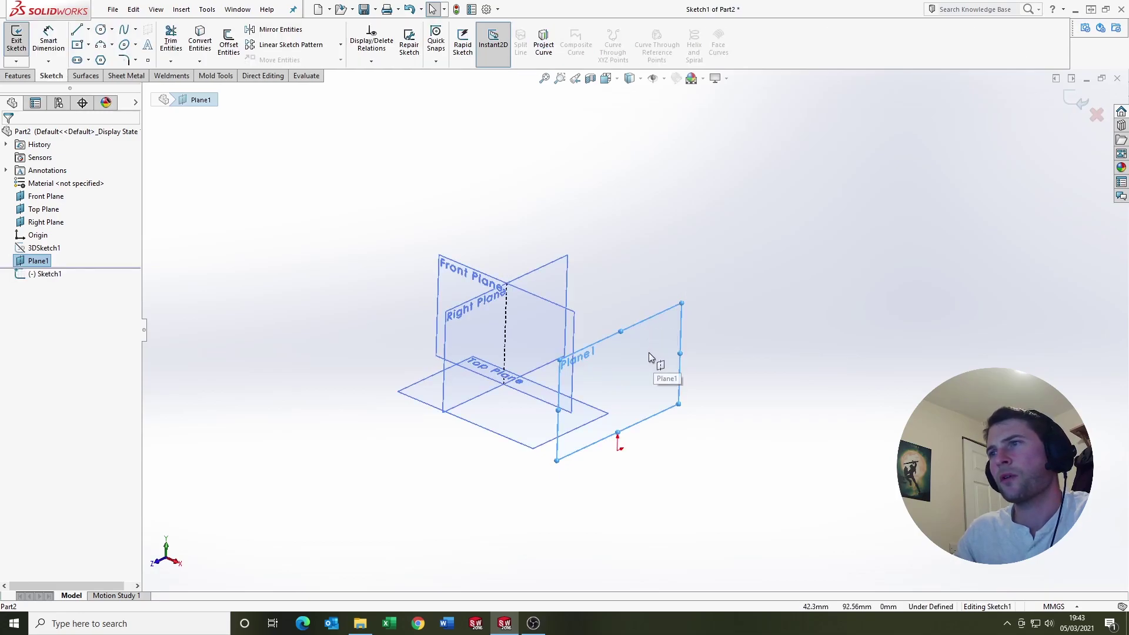
key(ctrl+8)
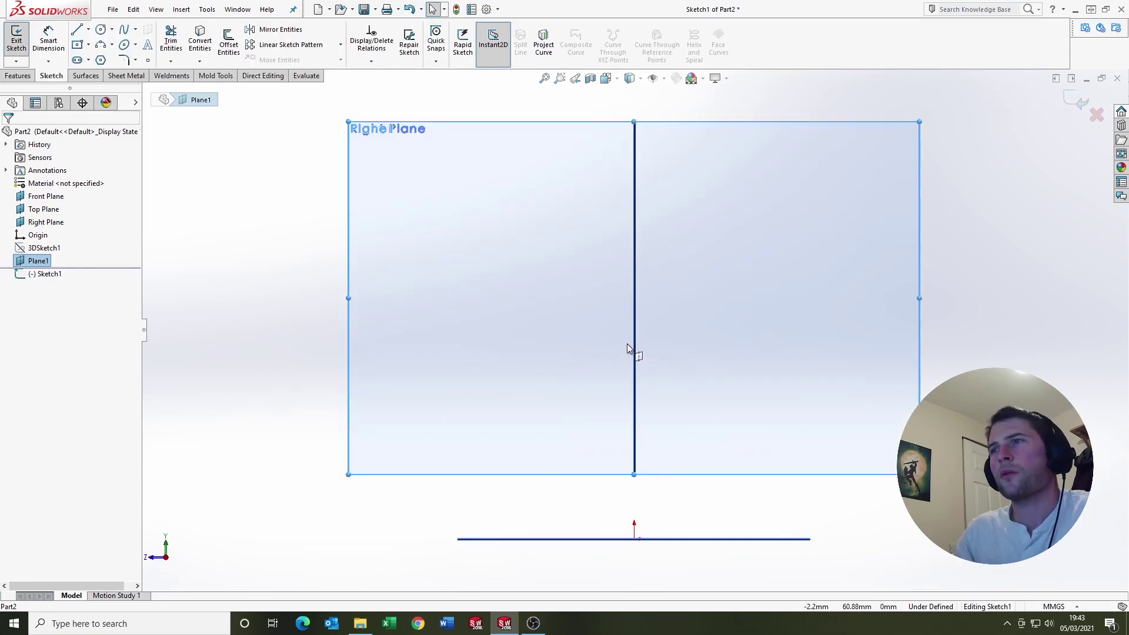
scroll(632, 345, up, 1)
Sketch a closed trapezoid with a horizontal base about 145 mm long through the origin and a horizontal upper edge about 82 mm long
click(76, 30)
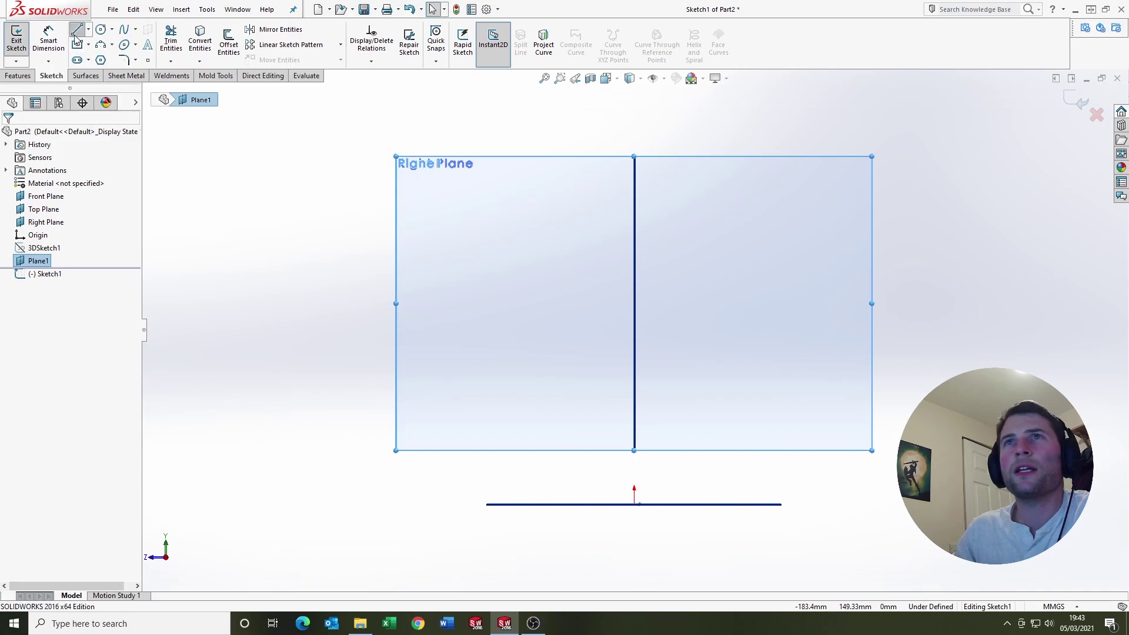
click(440, 504)
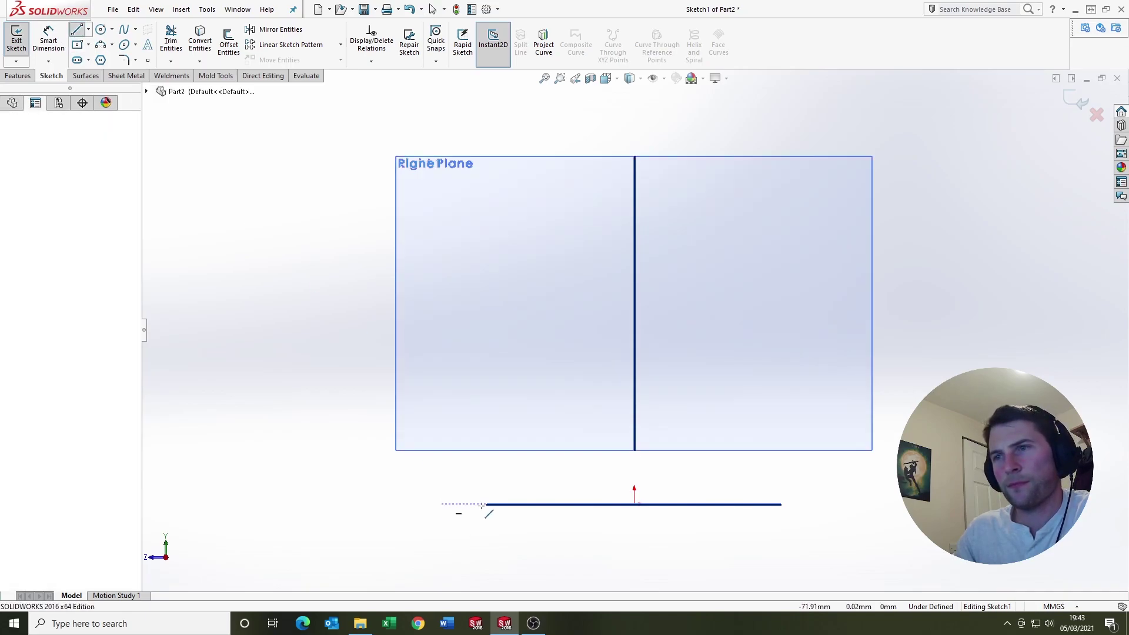
click(834, 504)
click(732, 242)
click(521, 242)
click(439, 503)
key(Escape)
key(f)
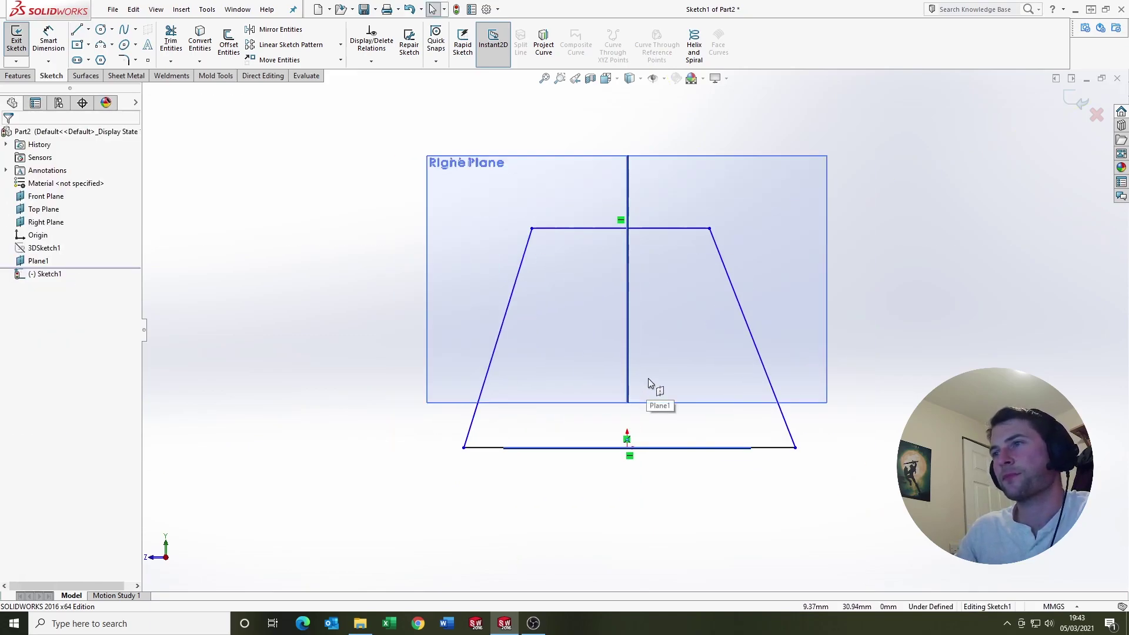
Constrain the midpoint of the trapezoid's base line to be coincident with the origin
scroll(659, 262, down, 1)
scroll(667, 329, up, 1)
scroll(670, 361, down, 1)
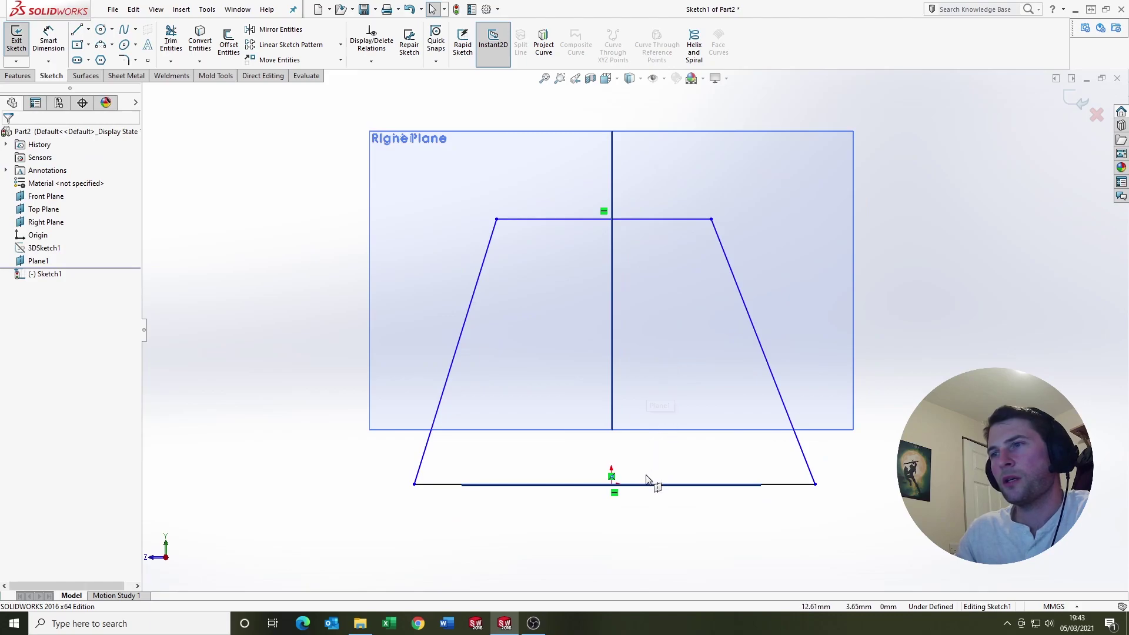
click(460, 484)
right_click(459, 486)
click(504, 400)
ctrl+click(612, 484)
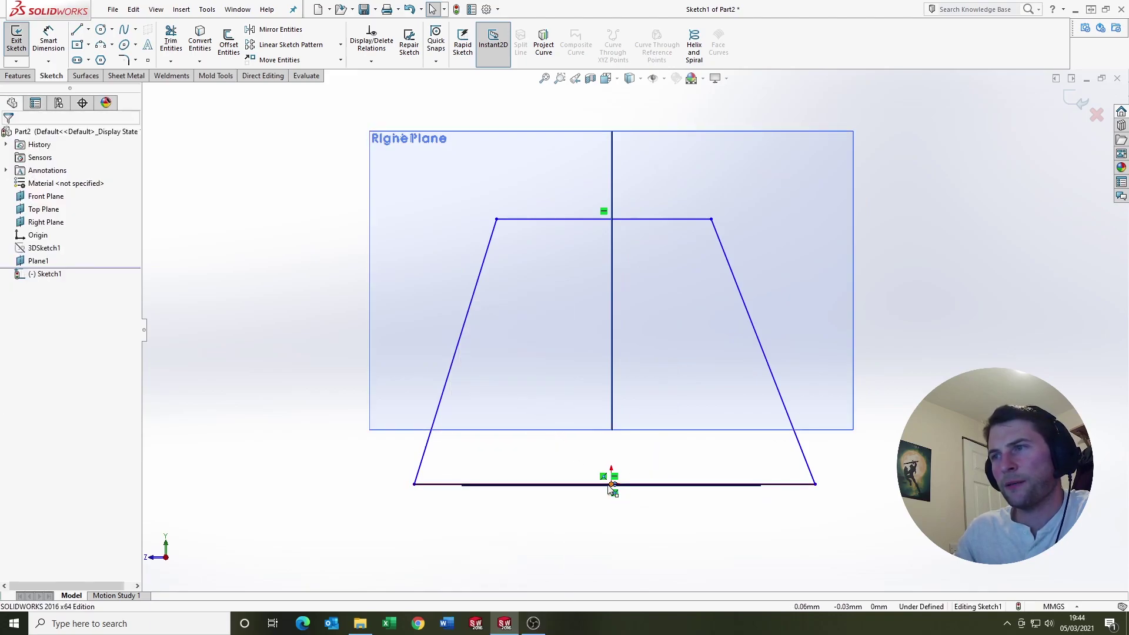
click(25, 352)
click(328, 393)
Dimension the trapezoid's base line to 150 mm
middle_drag(327, 393, 712, 489)
scroll(712, 490, down, 3)
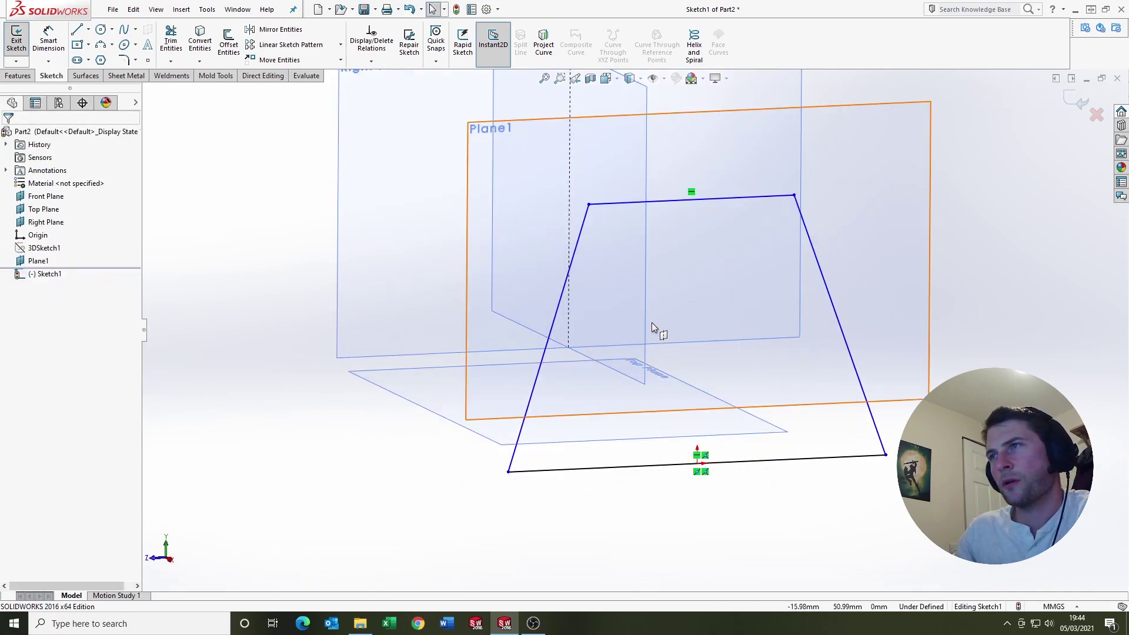
key(d)
click(596, 464)
click(611, 511)
text(150)
key(Return)
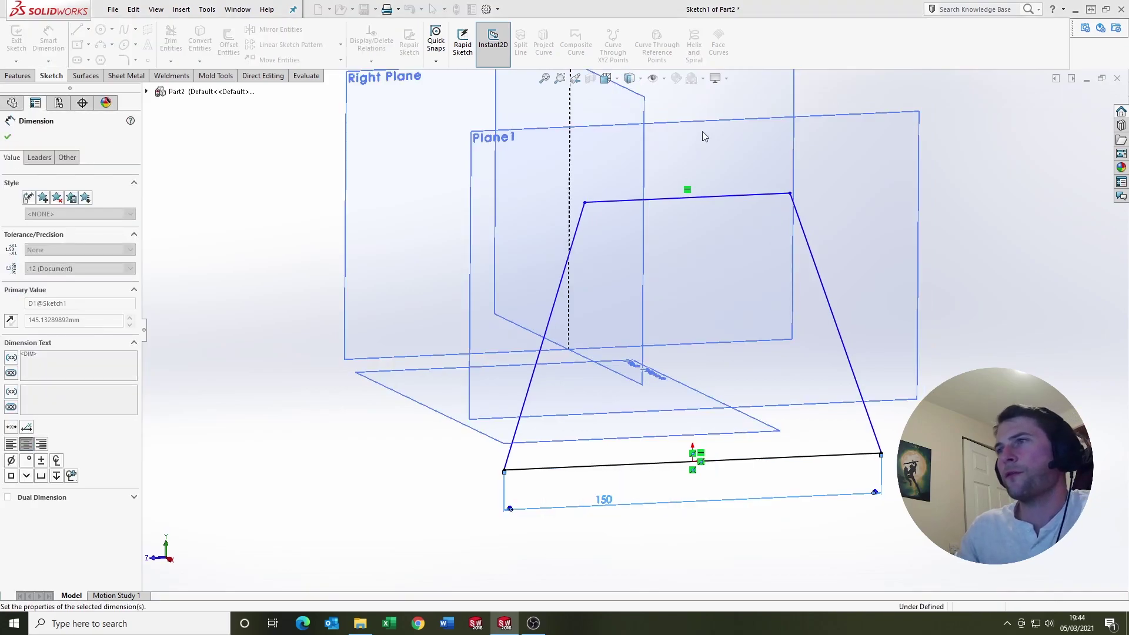
Dimension the trapezoid's upper edge to 100 mm
click(747, 195)
click(743, 147)
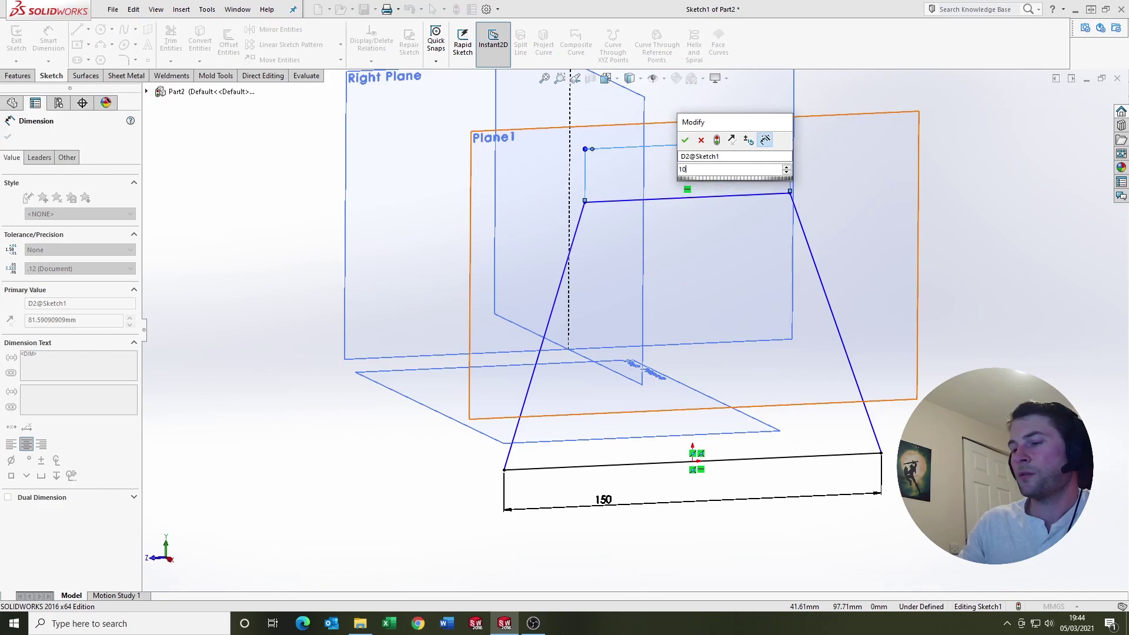
key(Escape)
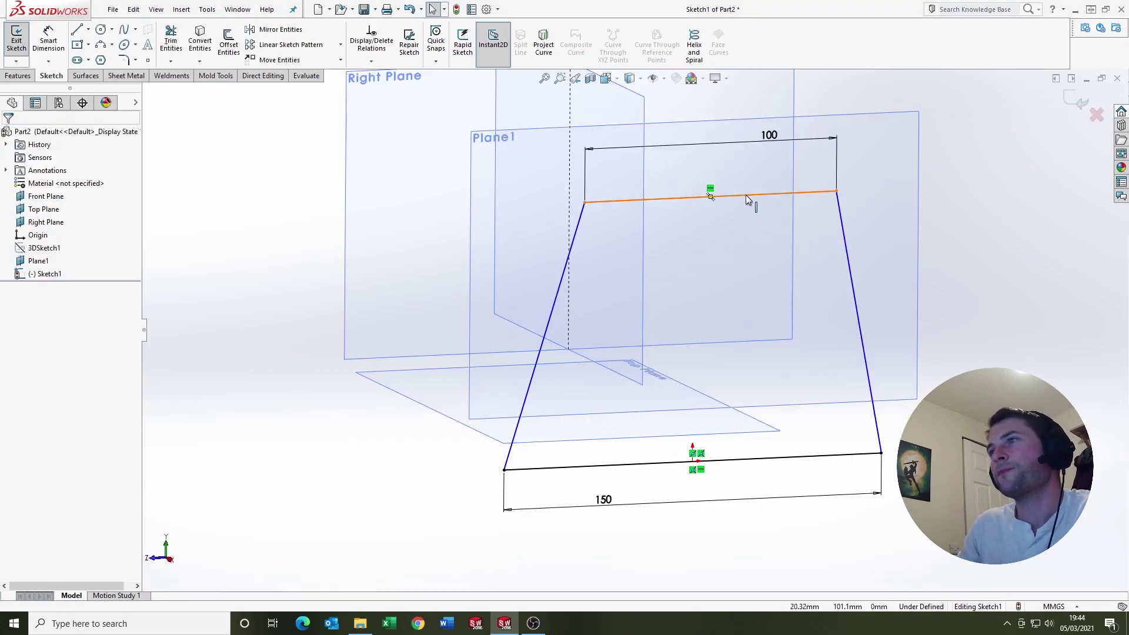
Add a vertical relation between the midpoint of the trapezoid's upper edge and the midpoint of its base line
right_click(745, 196)
click(810, 254)
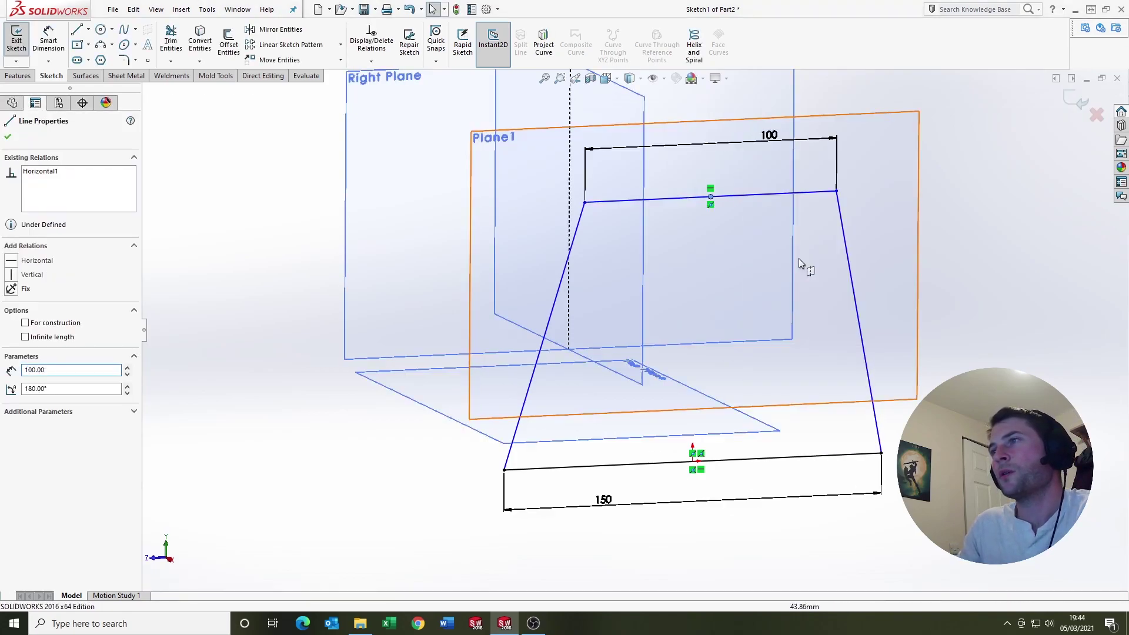
click(695, 464)
ctrl+click(693, 461)
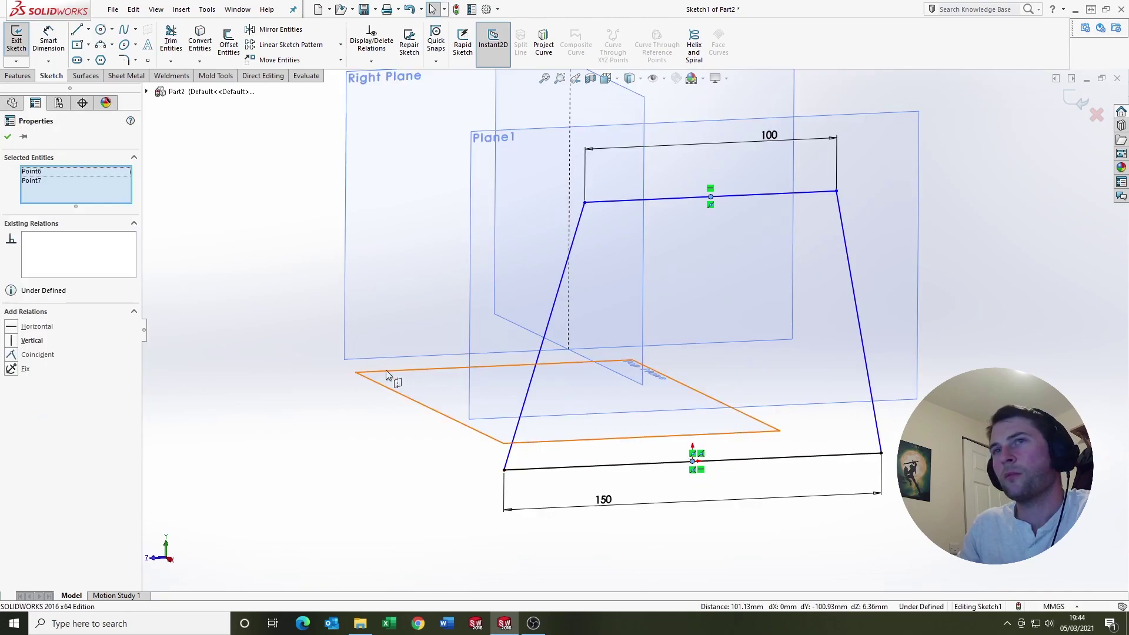
click(11, 340)
click(645, 265)
Dimension the trapezoid's height between its upper edge and base line to 100 mm and exit the sketch
key(ctrl+8)
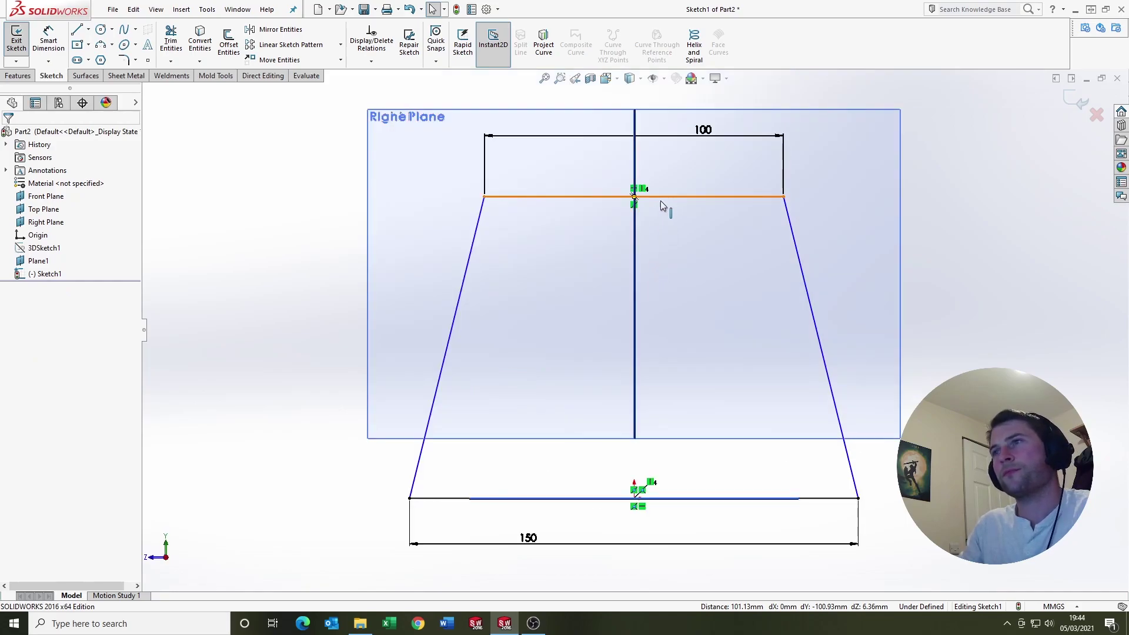
key(d)
click(577, 198)
scroll(574, 345, up, 2)
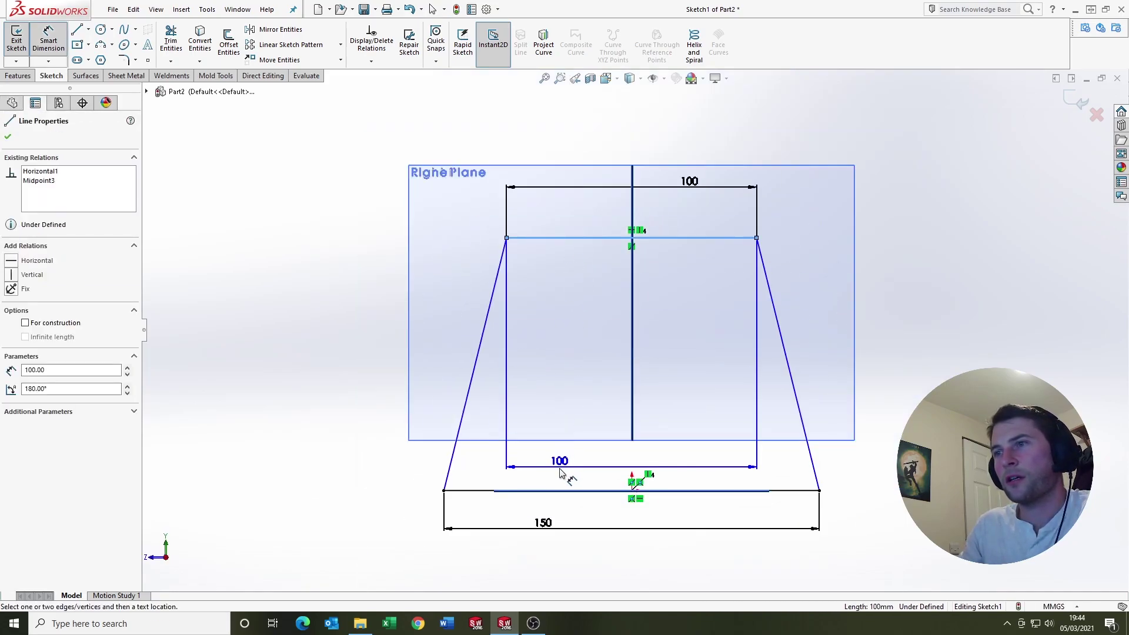
click(573, 491)
click(388, 454)
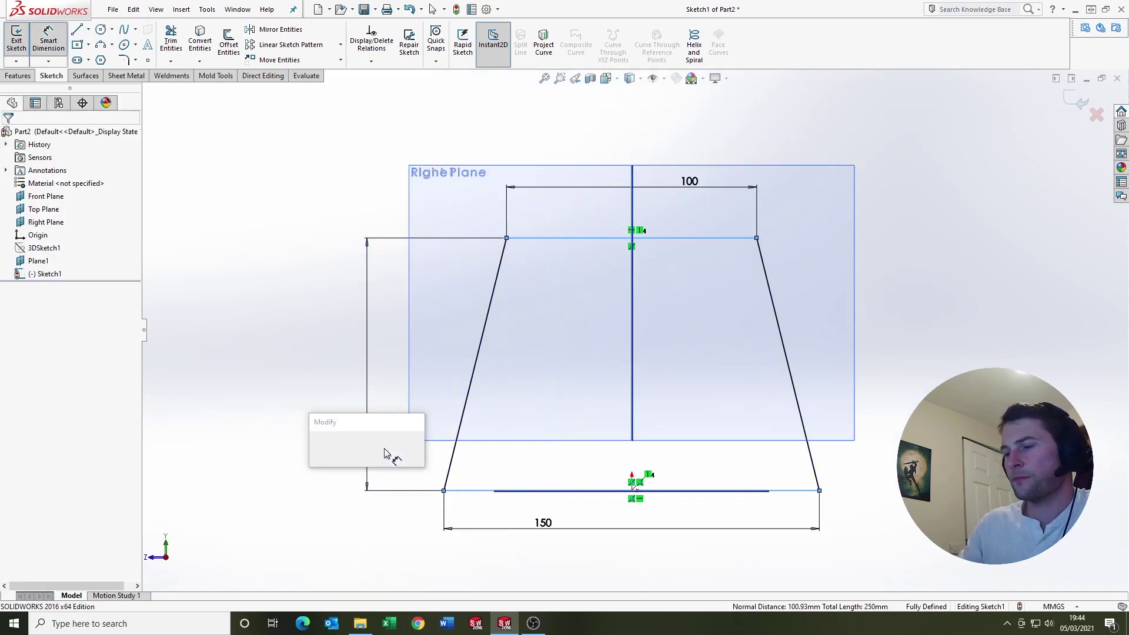
key(Return)
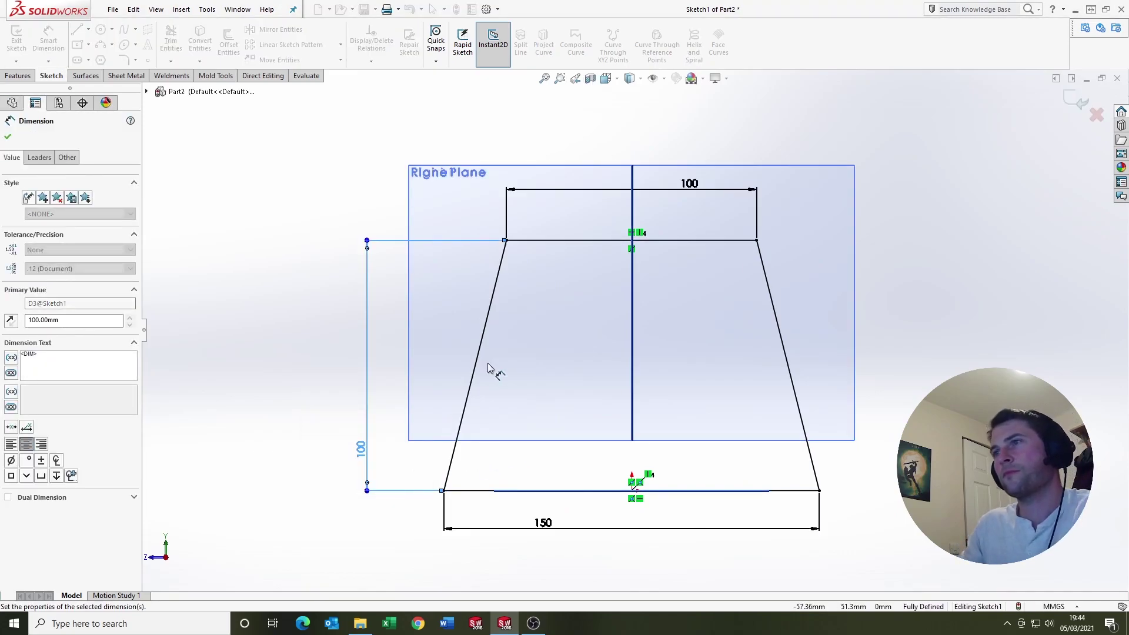
key(Escape)
scroll(635, 329, up, 3)
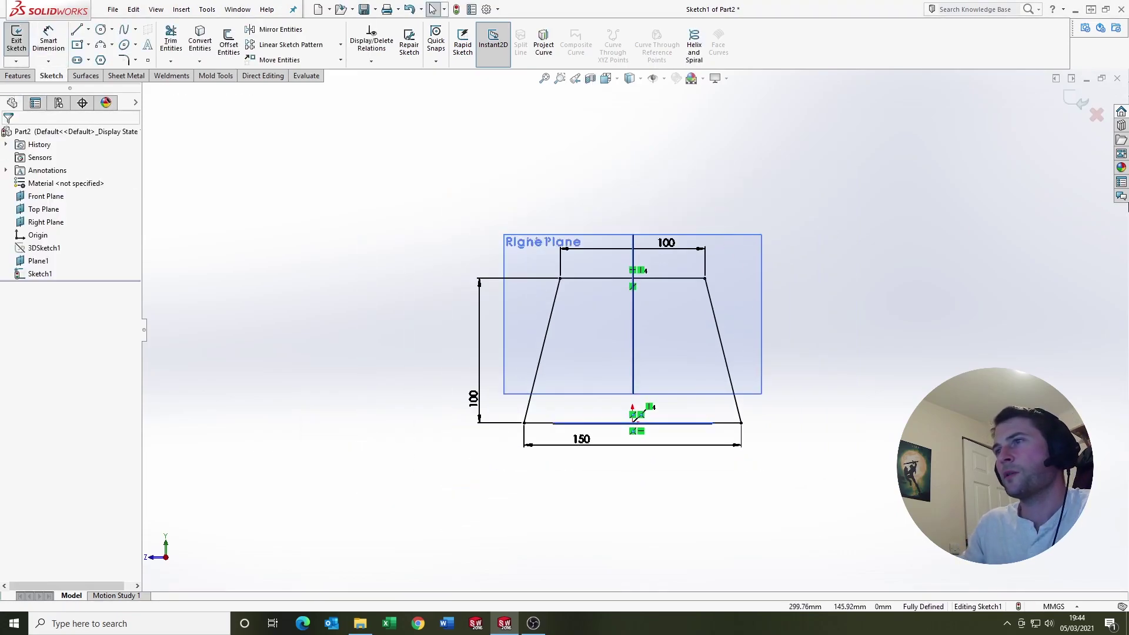
click(1074, 105)
Create a reference plane offset 150 mm from Plane1, on the side away from the Right Plane
middle_drag(600, 341, 637, 362)
scroll(687, 330, down, 2)
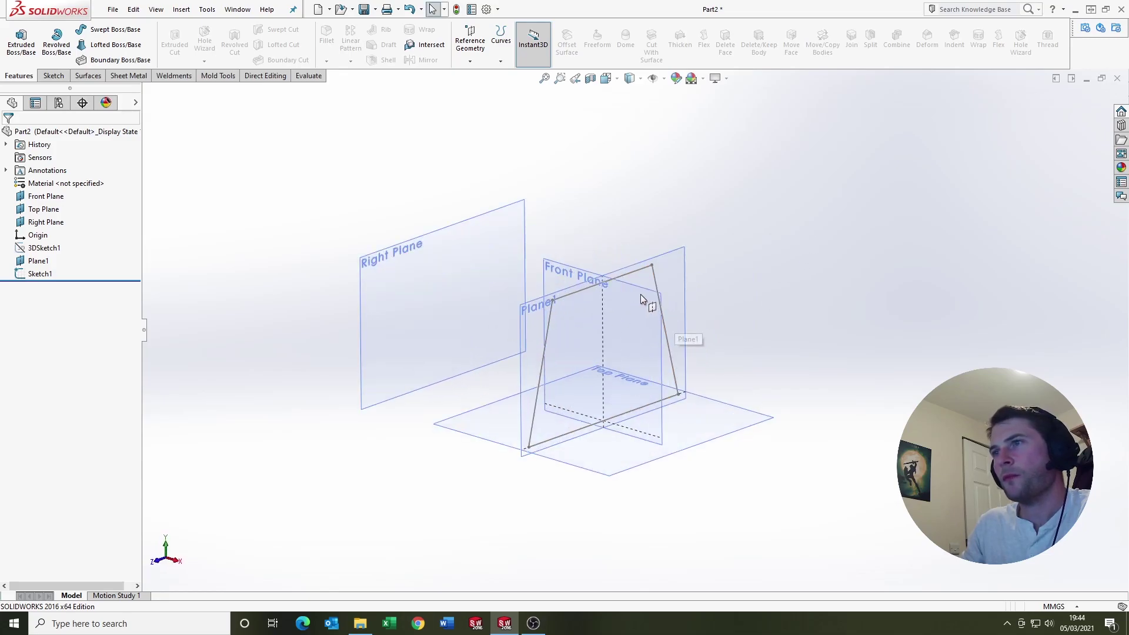
click(665, 258)
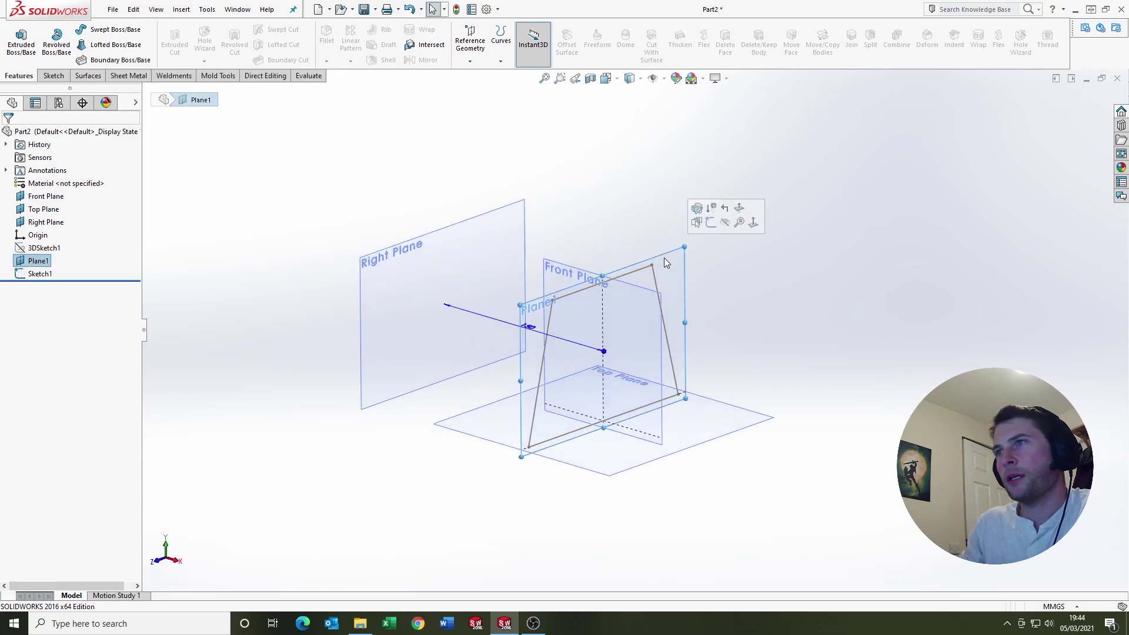
mouse_move(505, 194)
middle_down()
mouse_move(605, 227)
mouse_move(607, 246)
middle_up()
click(470, 41)
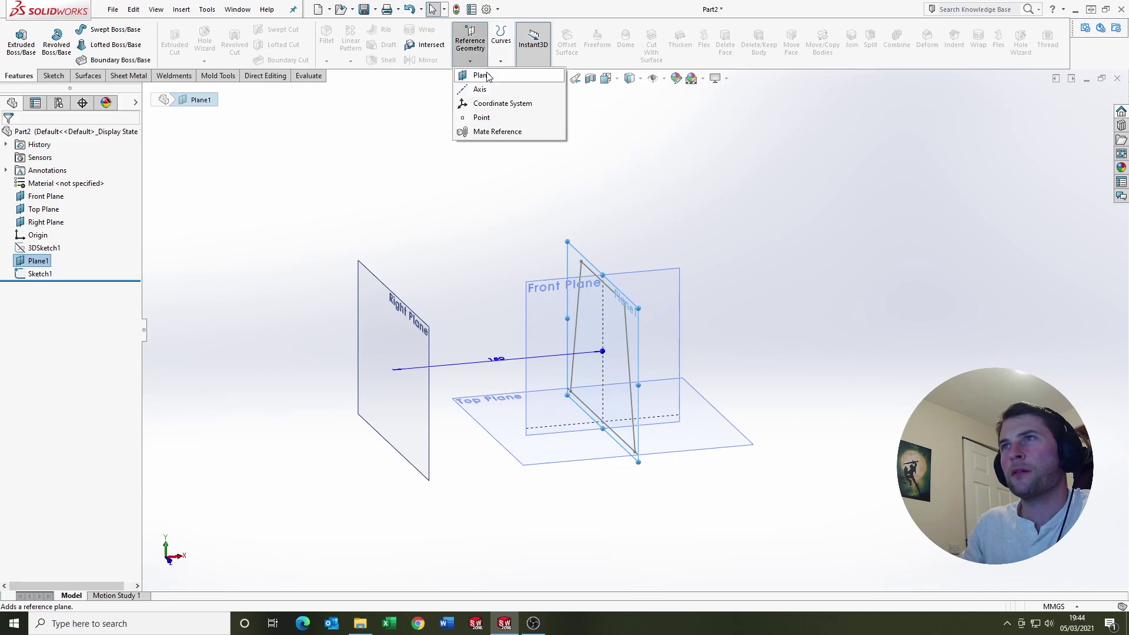
click(480, 77)
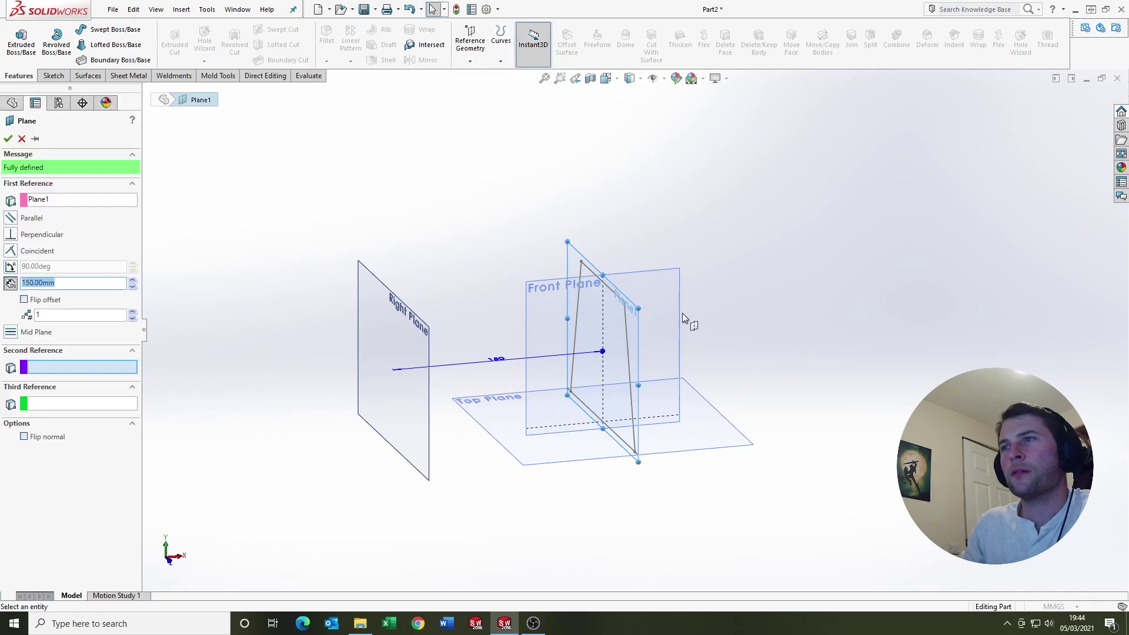
click(8, 139)
Sketch on Plane2 by converting the trapezoid of Sketch1 onto it, and exit the sketch
click(833, 285)
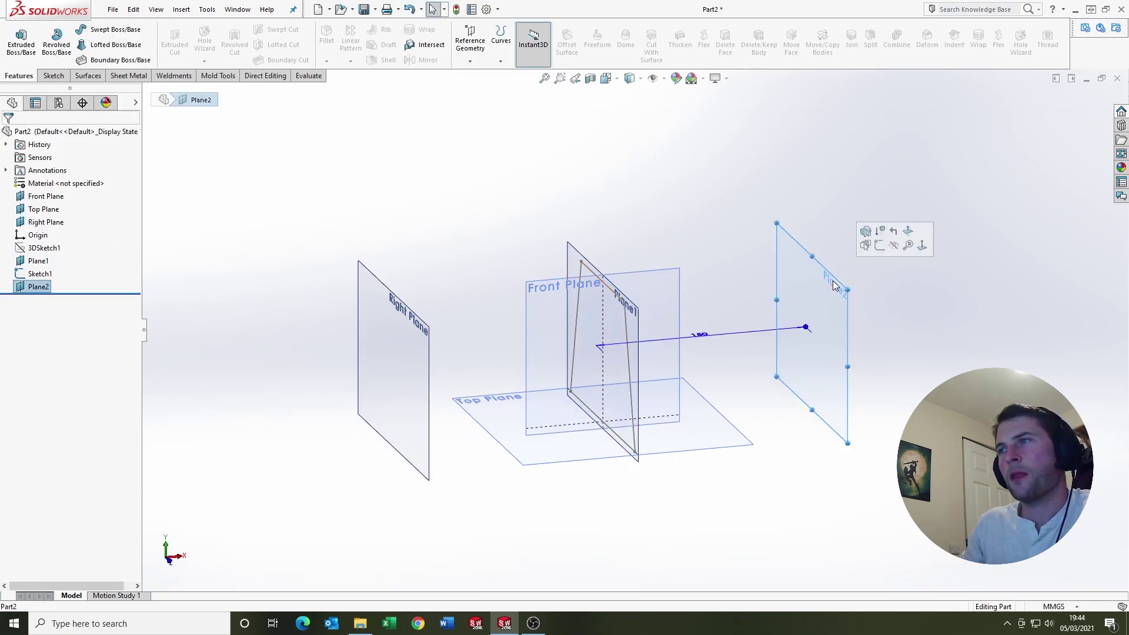
click(880, 238)
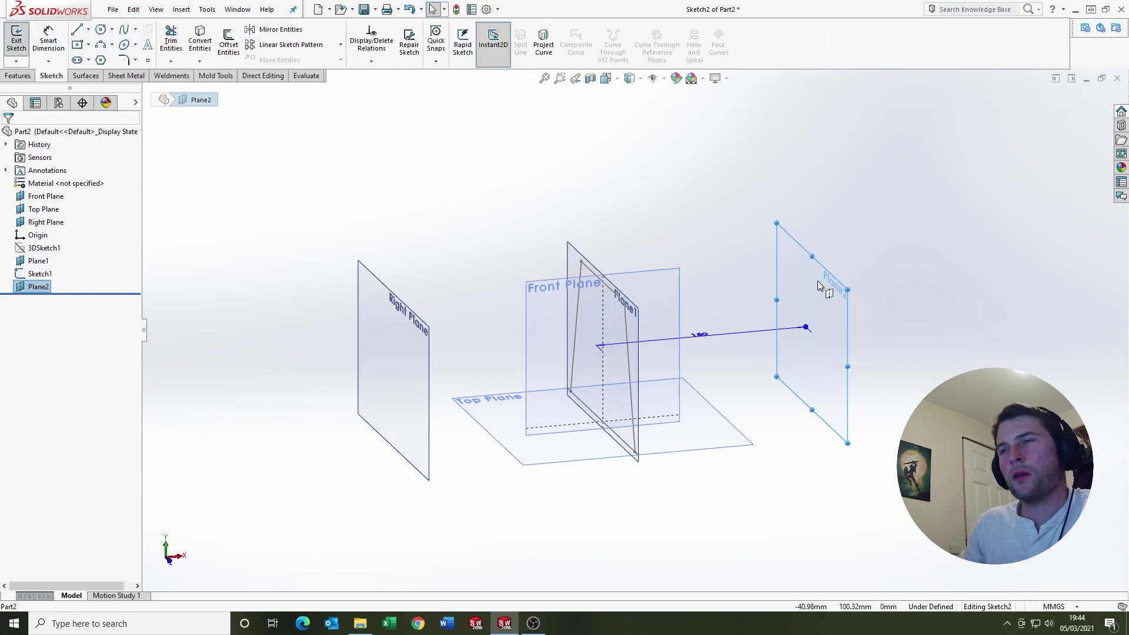
click(32, 274)
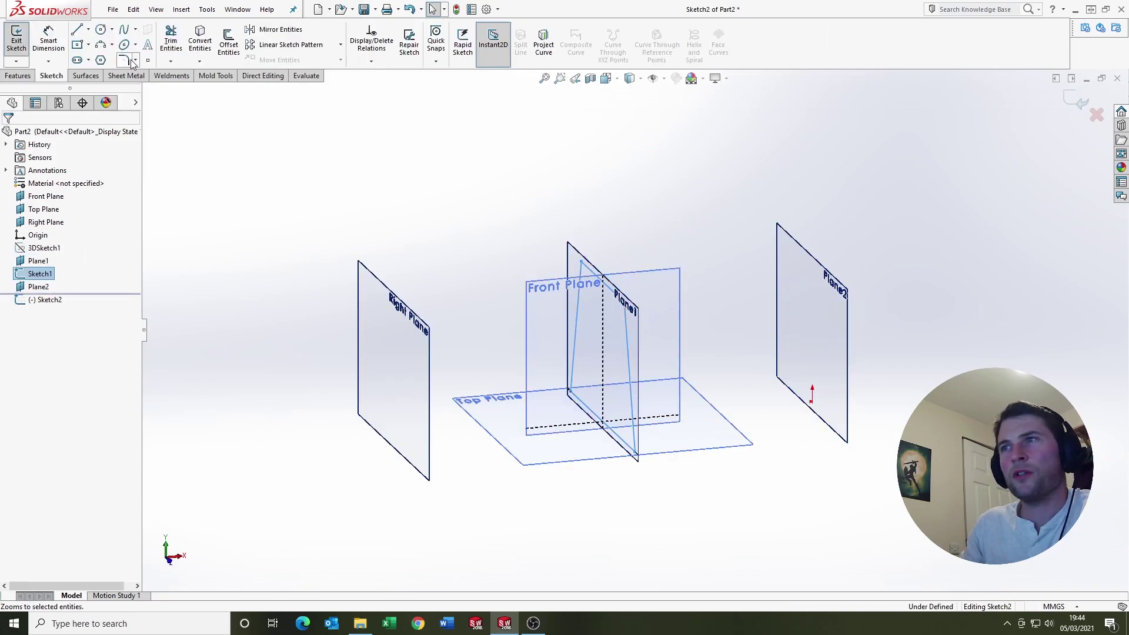
click(200, 33)
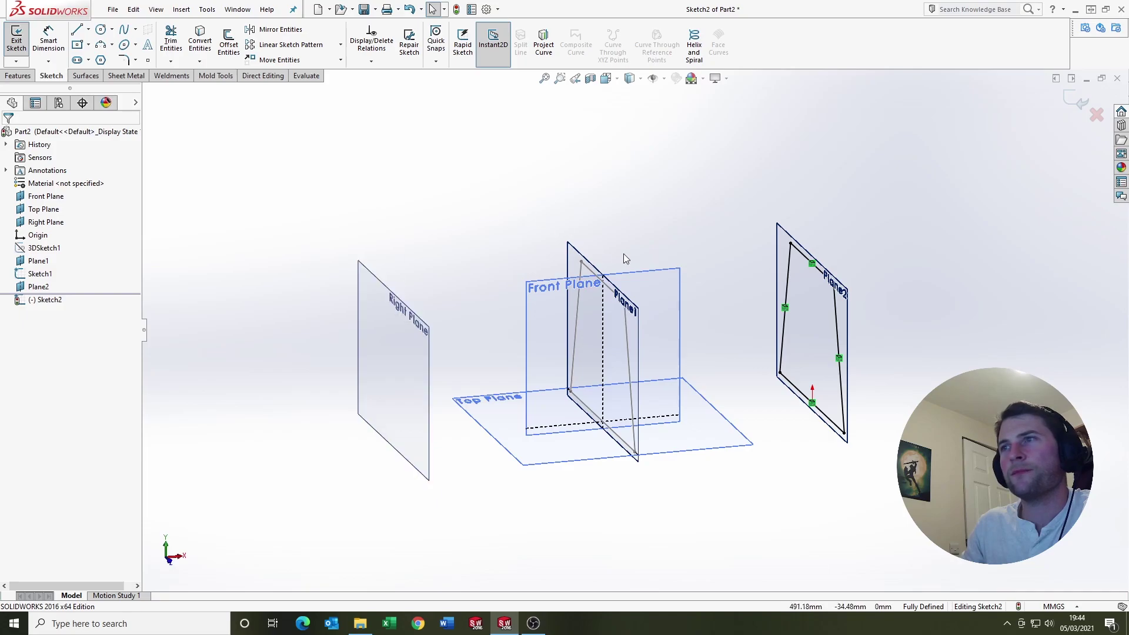
click(1081, 101)
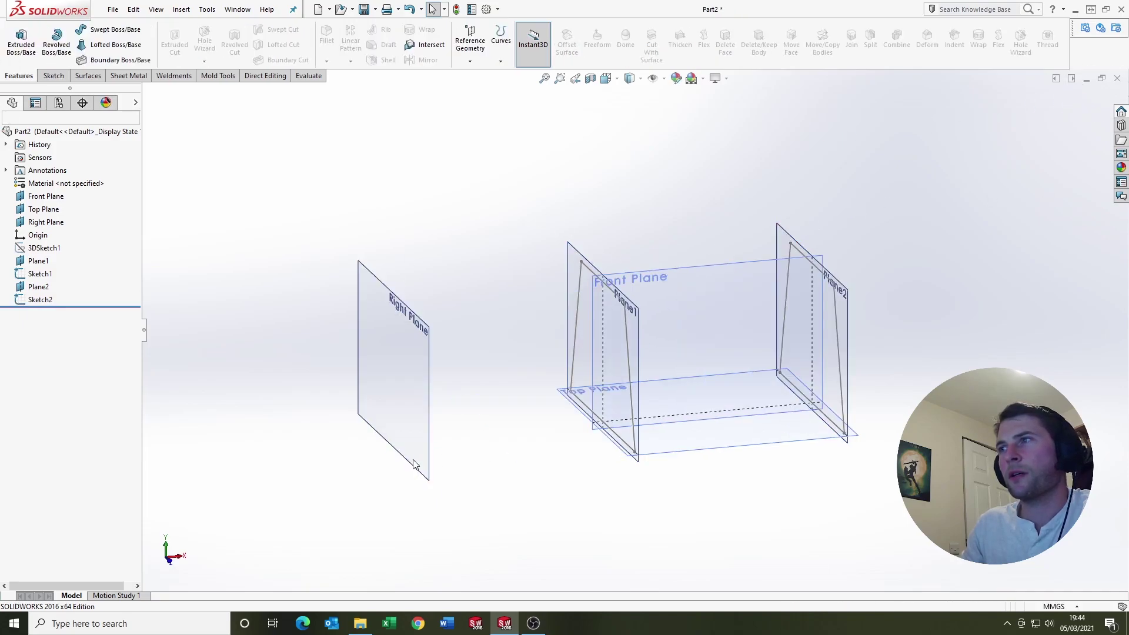
Sketch on the Right Plane by converting the Plane1 trapezoid's entities onto it, and exit the sketch
click(414, 320)
click(463, 286)
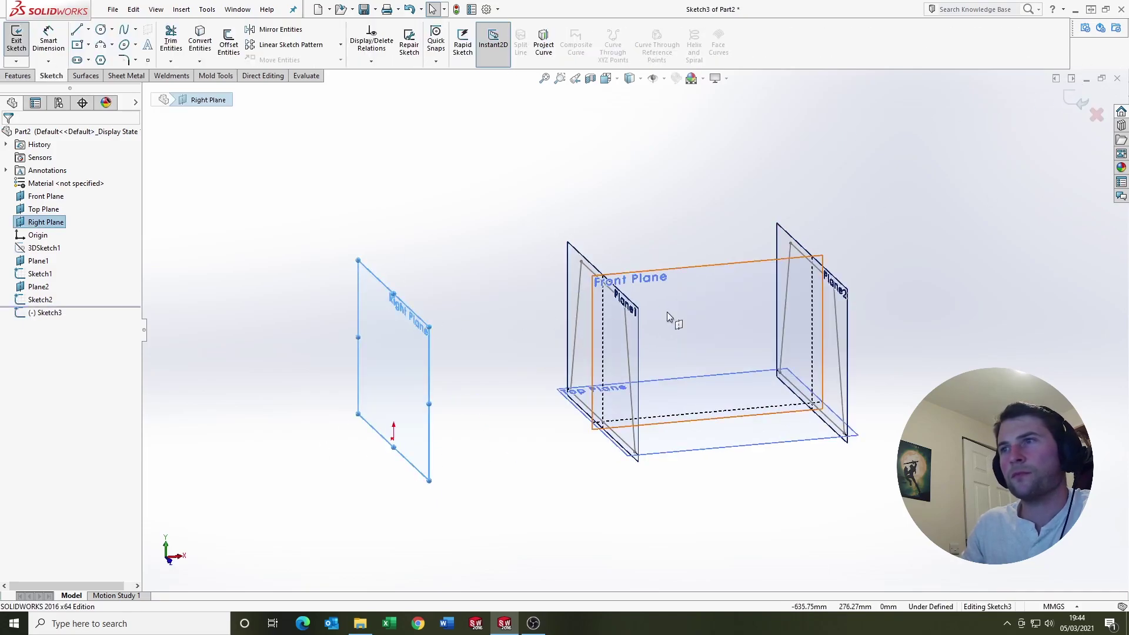
click(625, 333)
right_click(627, 330)
click(627, 330)
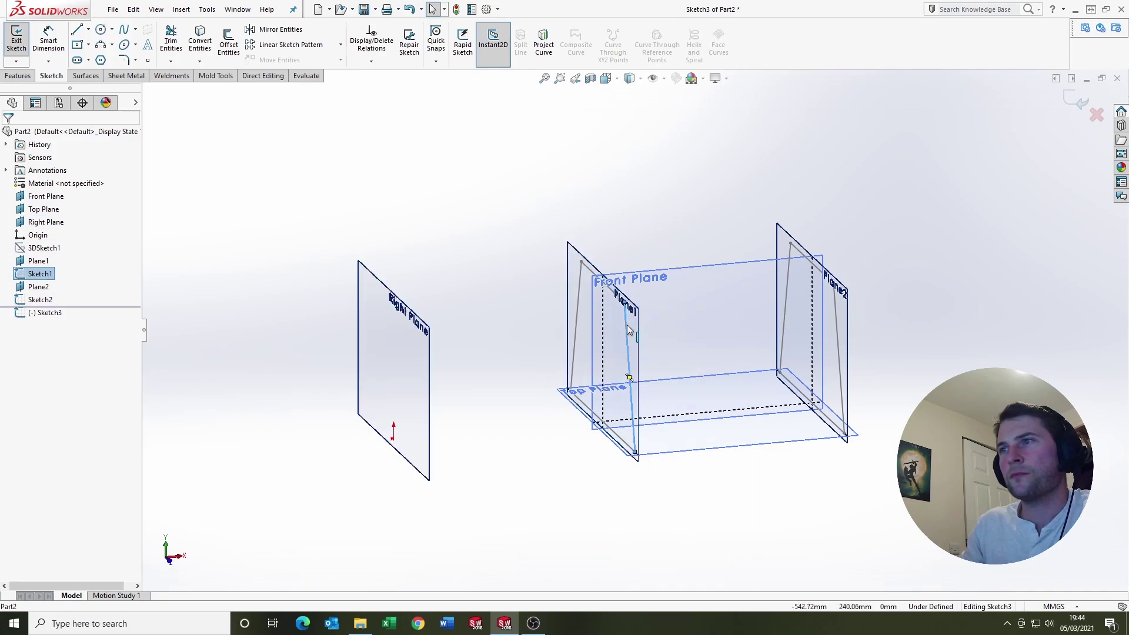
right_click(627, 330)
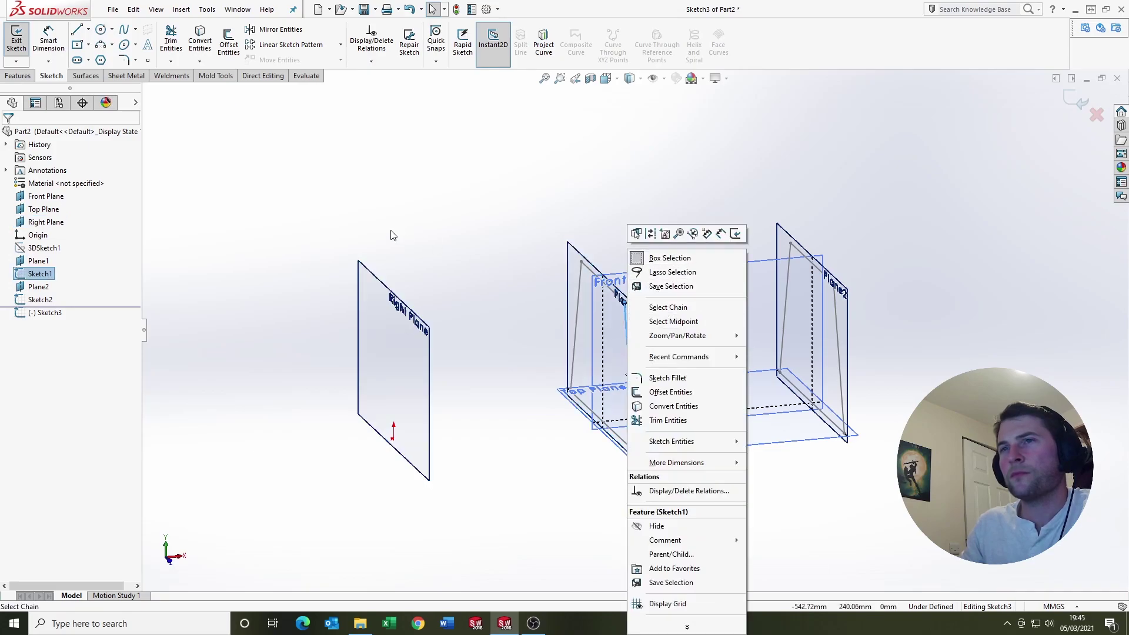
click(333, 203)
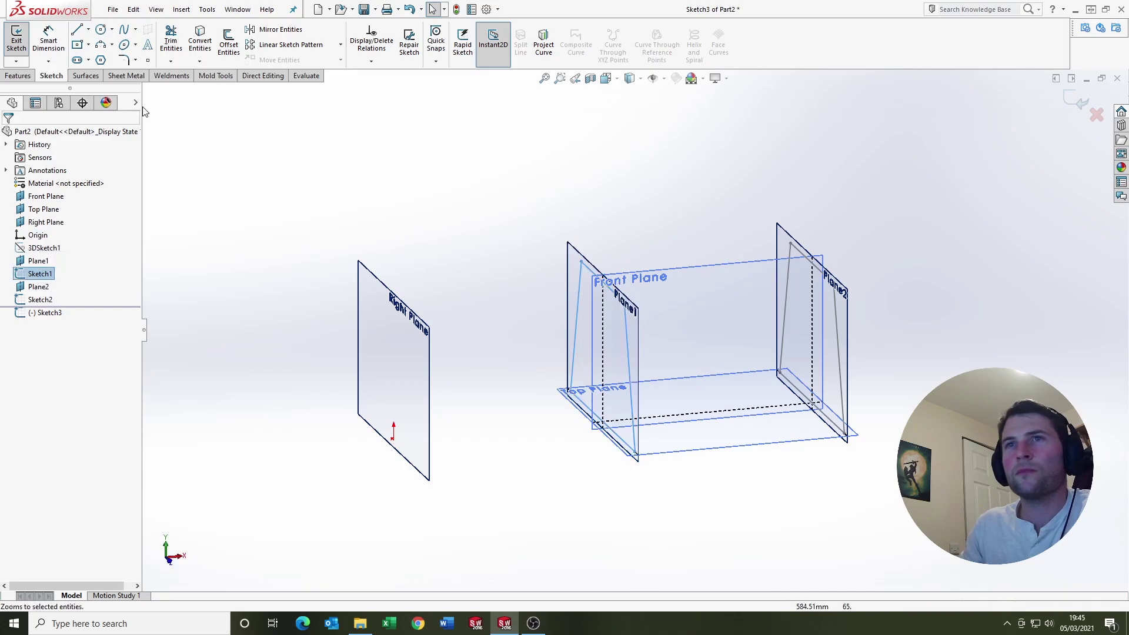
click(210, 36)
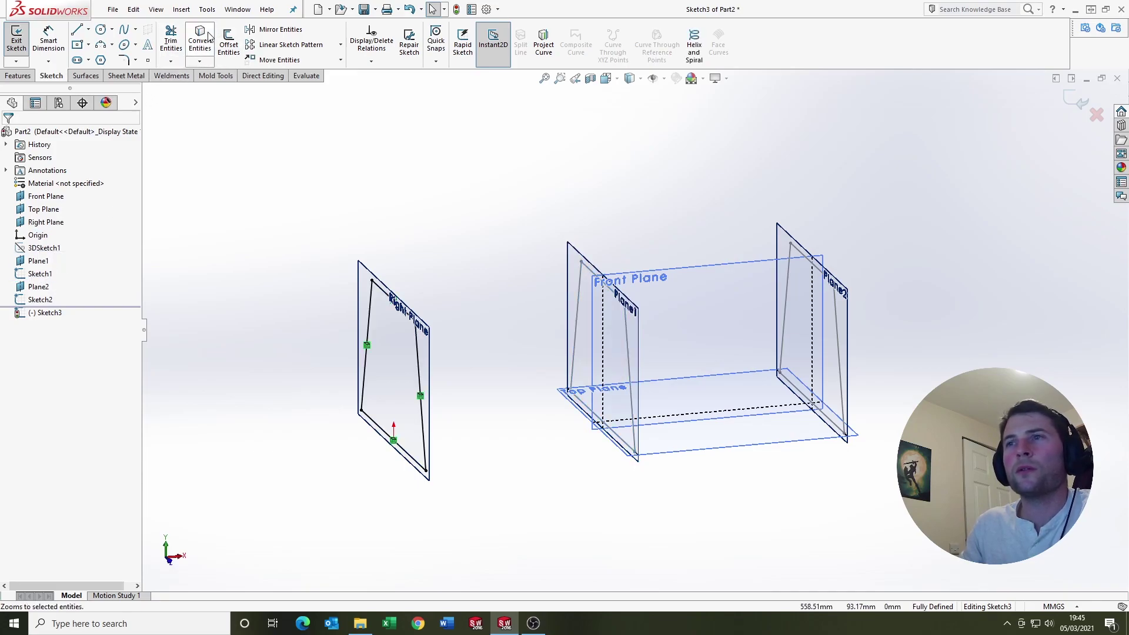
click(1078, 101)
Hide Sketch1, the middle trapezoid on Plane1
scroll(933, 308, up, 3)
middle_drag(933, 307, 708, 358)
scroll(564, 290, down, 3)
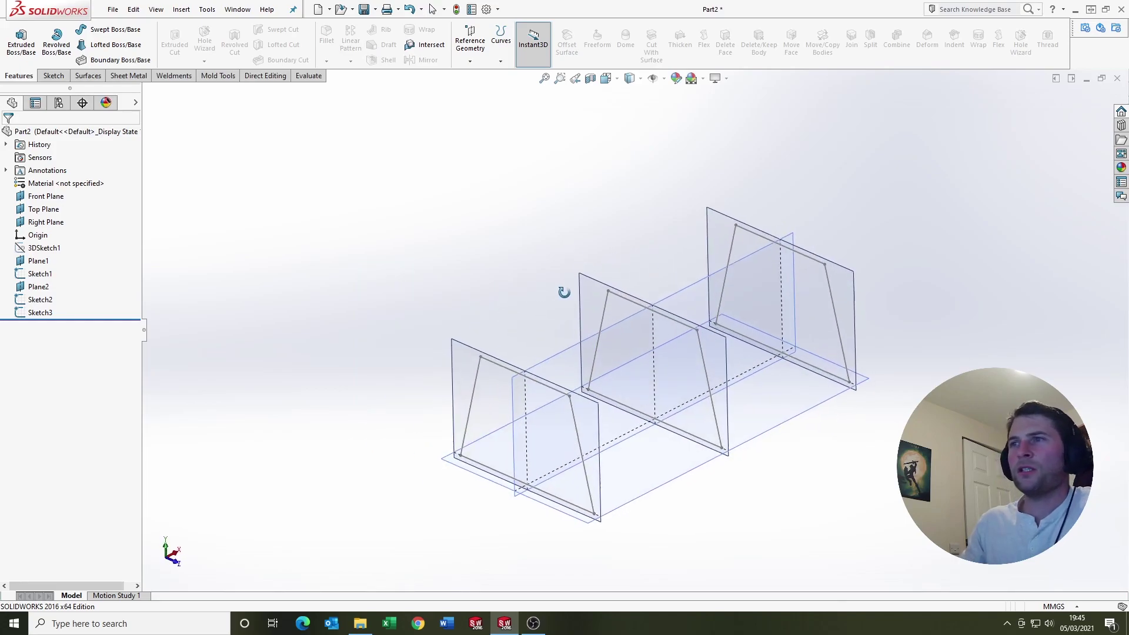
right_click(608, 305)
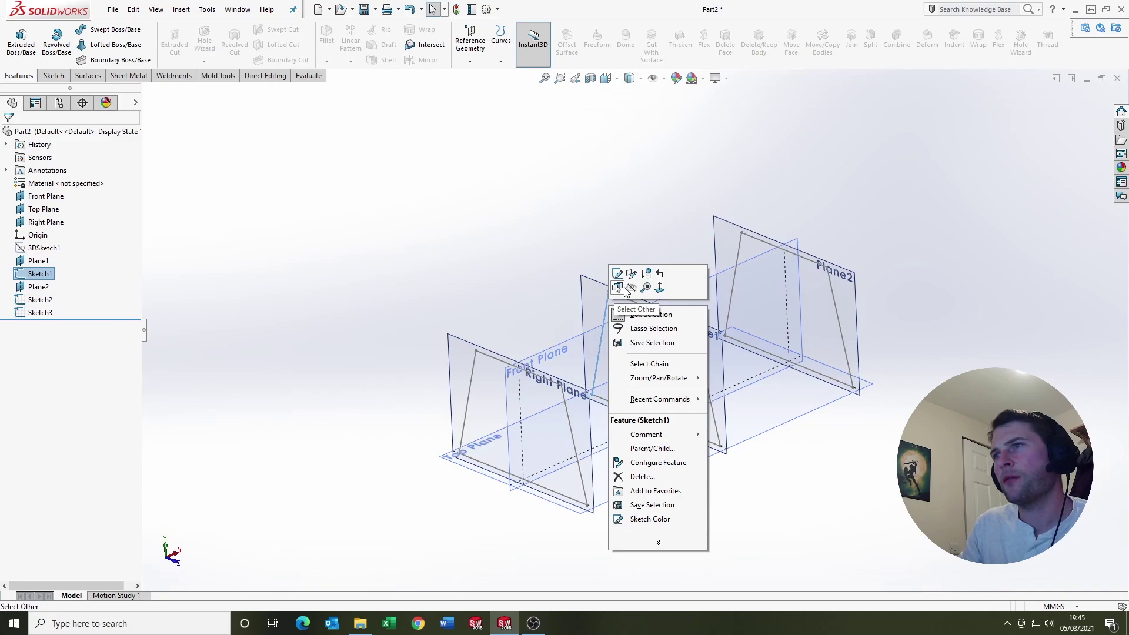
click(631, 287)
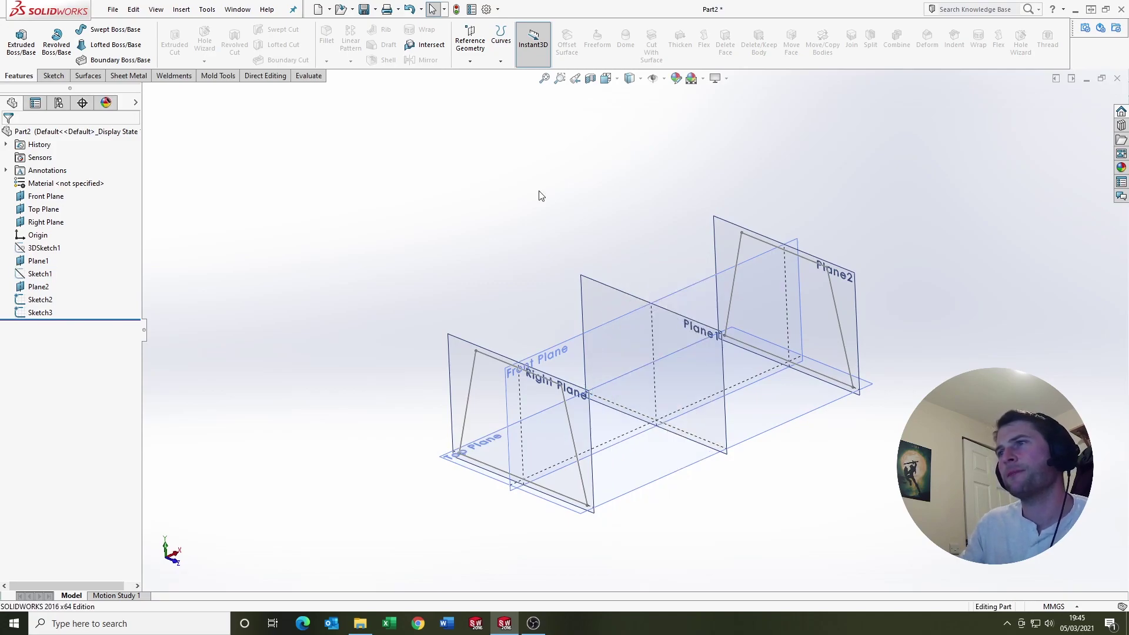
Start a 3D sketch and draw a line joining the near base corners of the Right Plane and Plane2 trapezoids
mouse_move(801, 235)
middle_down()
mouse_move(719, 309)
mouse_move(677, 315)
mouse_move(700, 256)
mouse_move(676, 312)
mouse_move(661, 295)
middle_up()
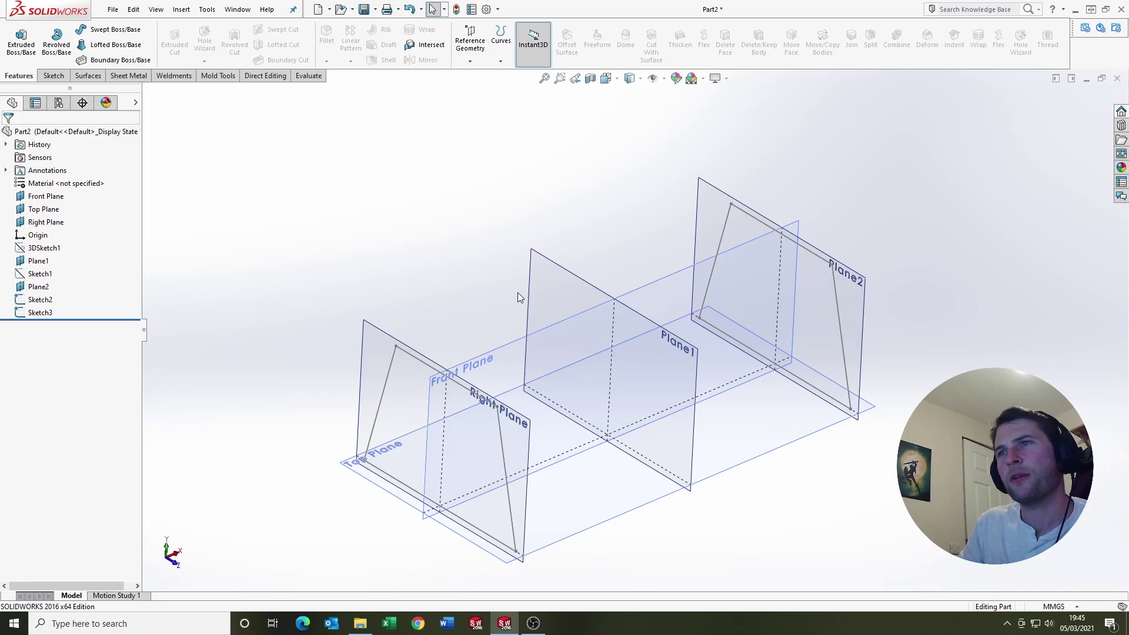
scroll(518, 294, up, 3)
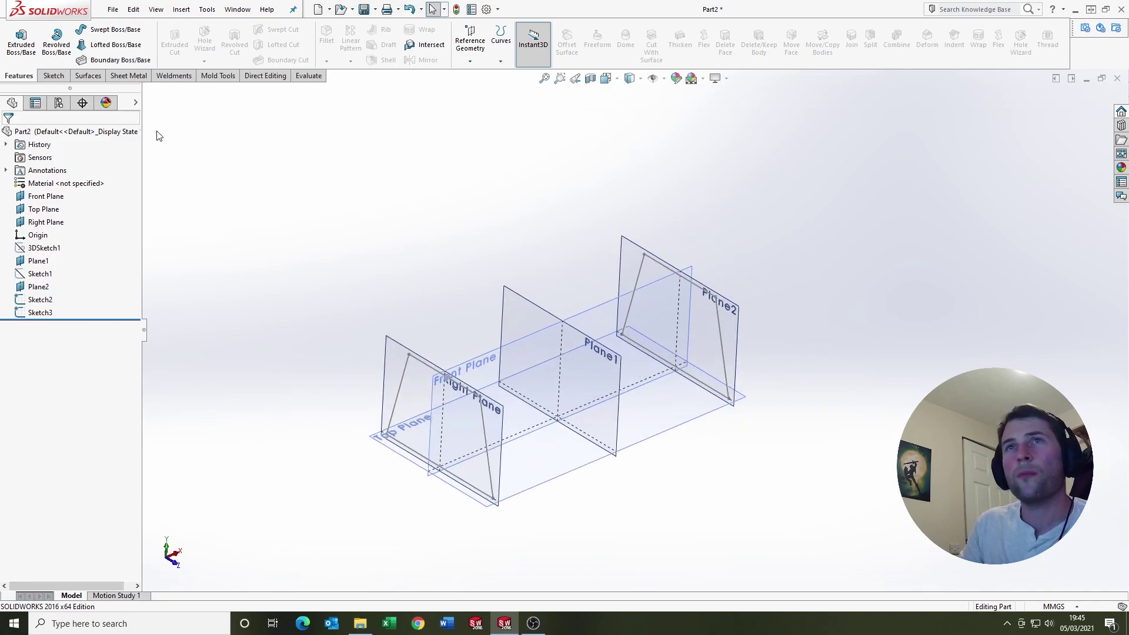
click(53, 76)
click(16, 62)
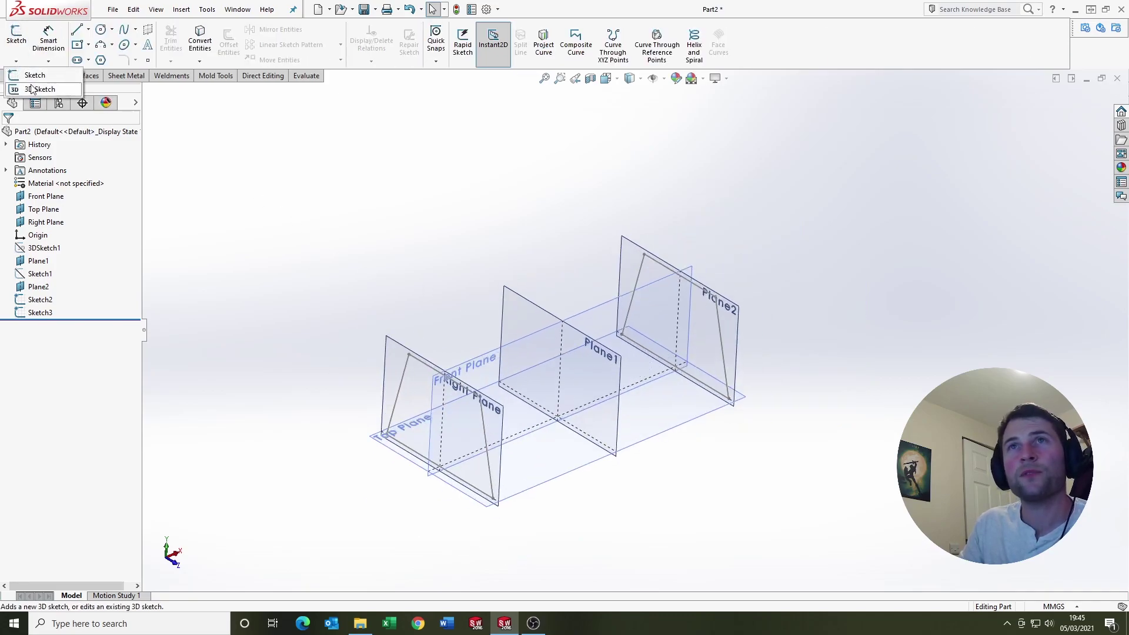
click(36, 89)
scroll(560, 471, down, 2)
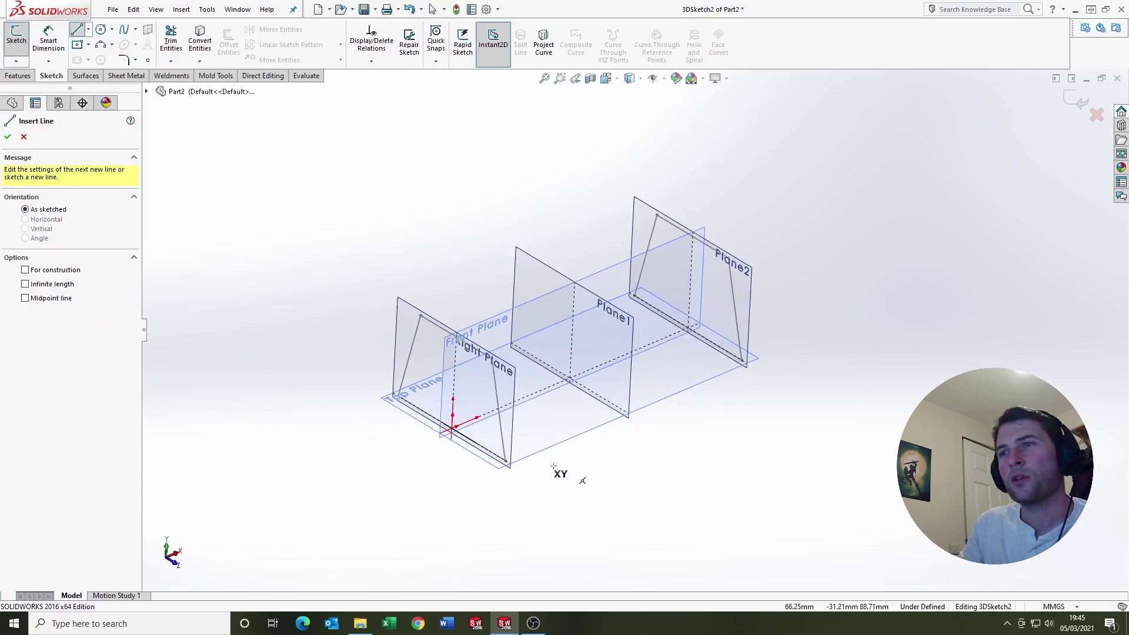
click(503, 455)
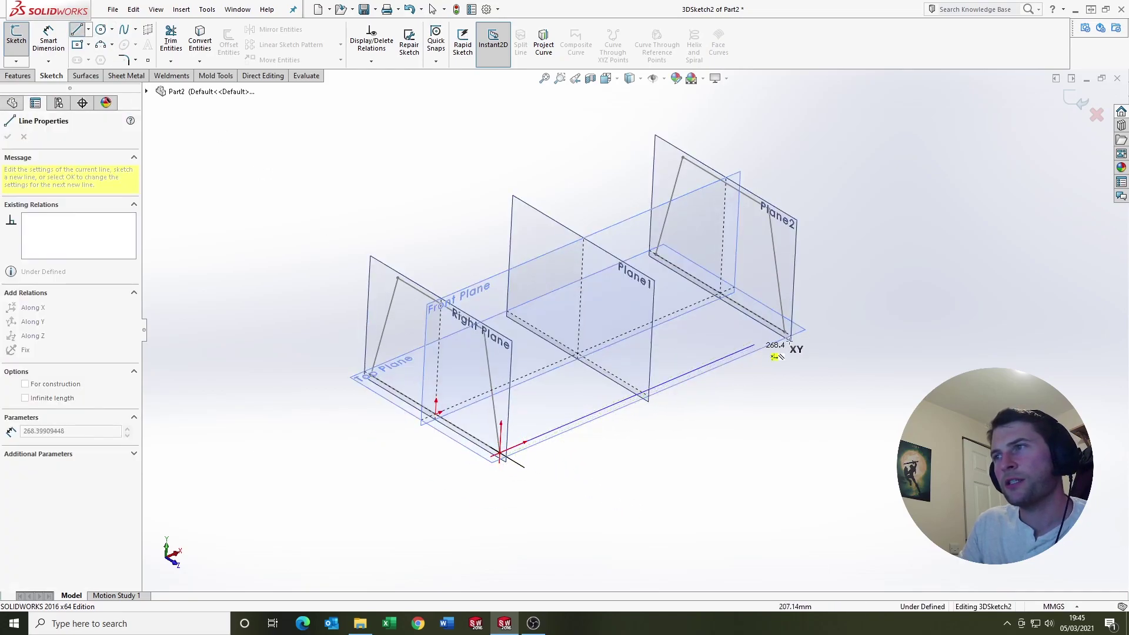
click(786, 333)
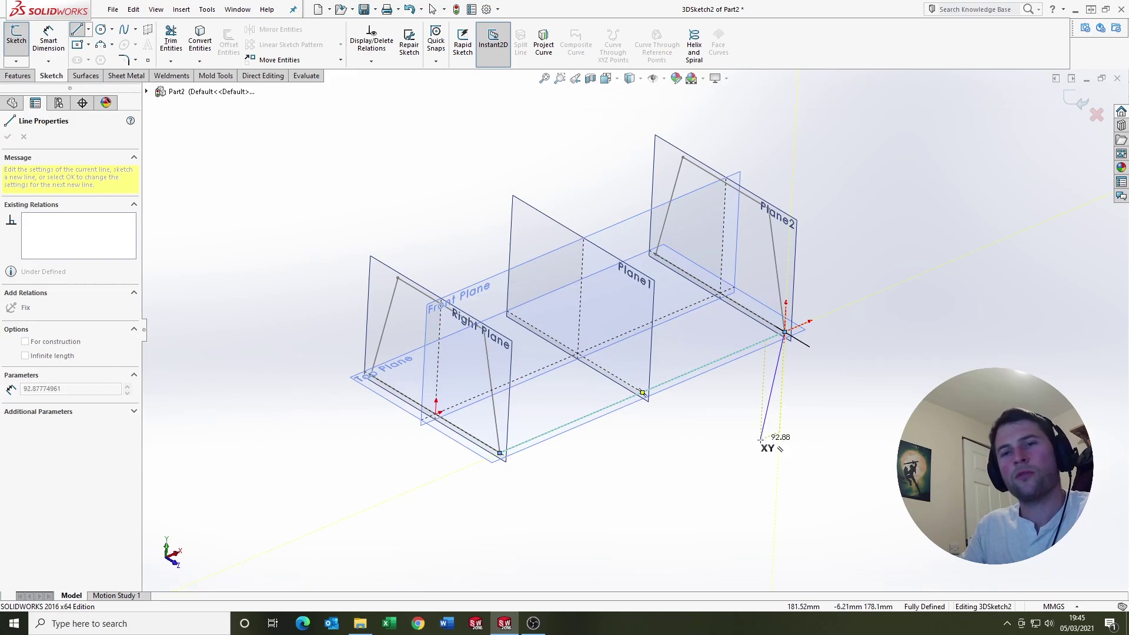
key(Escape)
Draw a second 3D sketch line joining the far base corners of the Right Plane and Plane2 trapezoids
click(77, 30)
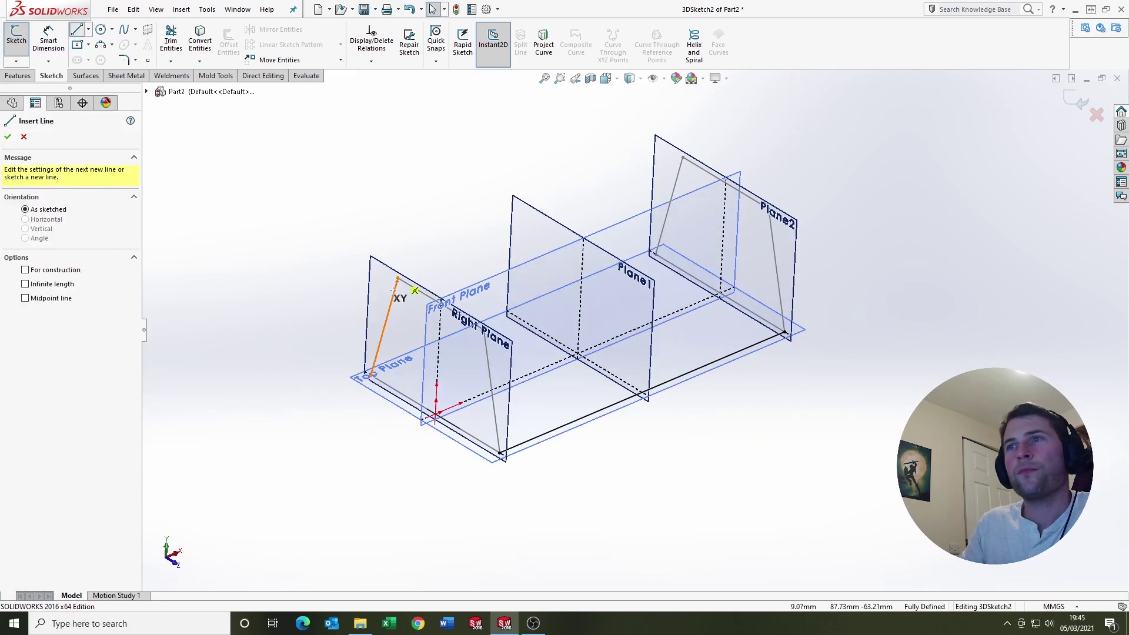
scroll(372, 375, down, 3)
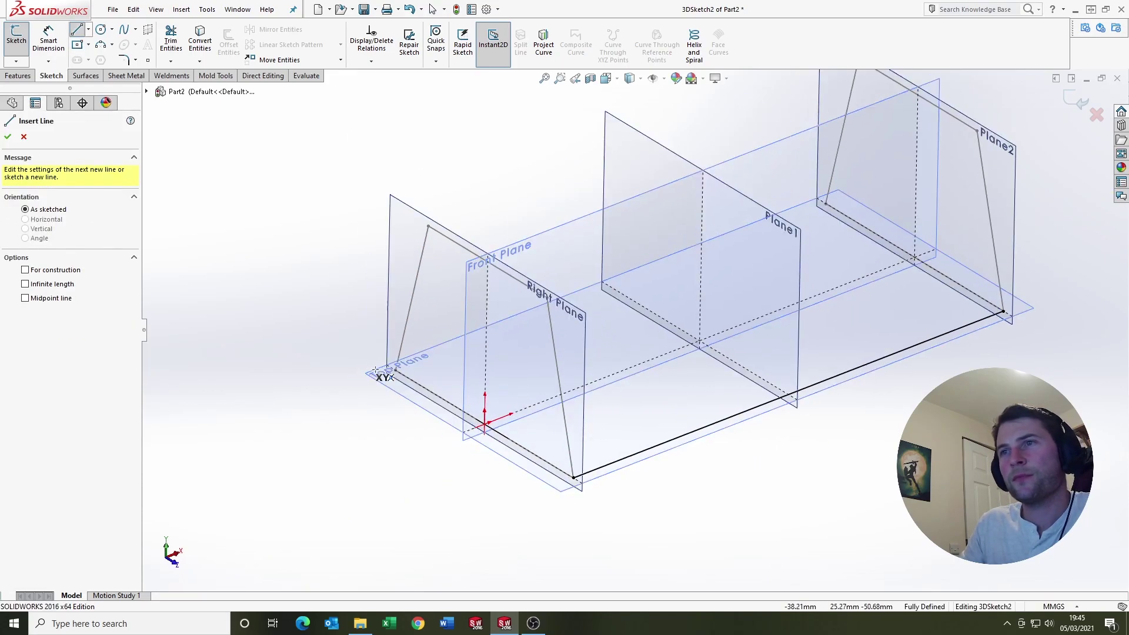
click(391, 371)
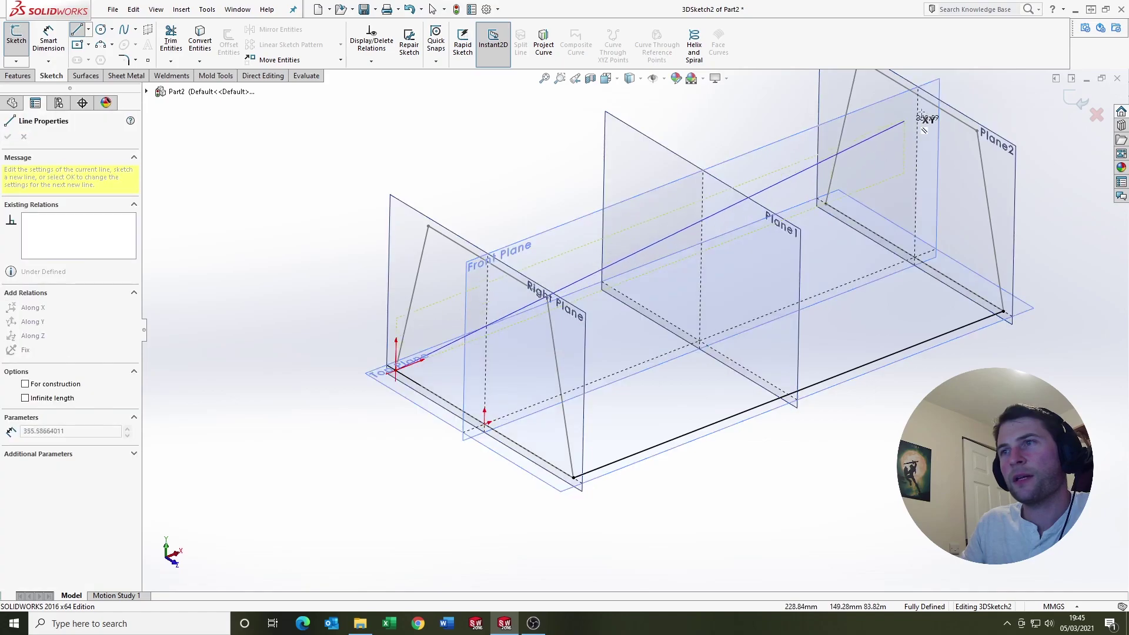
click(826, 203)
scroll(826, 203, up, 2)
key(Escape)
scroll(763, 303, up, 2)
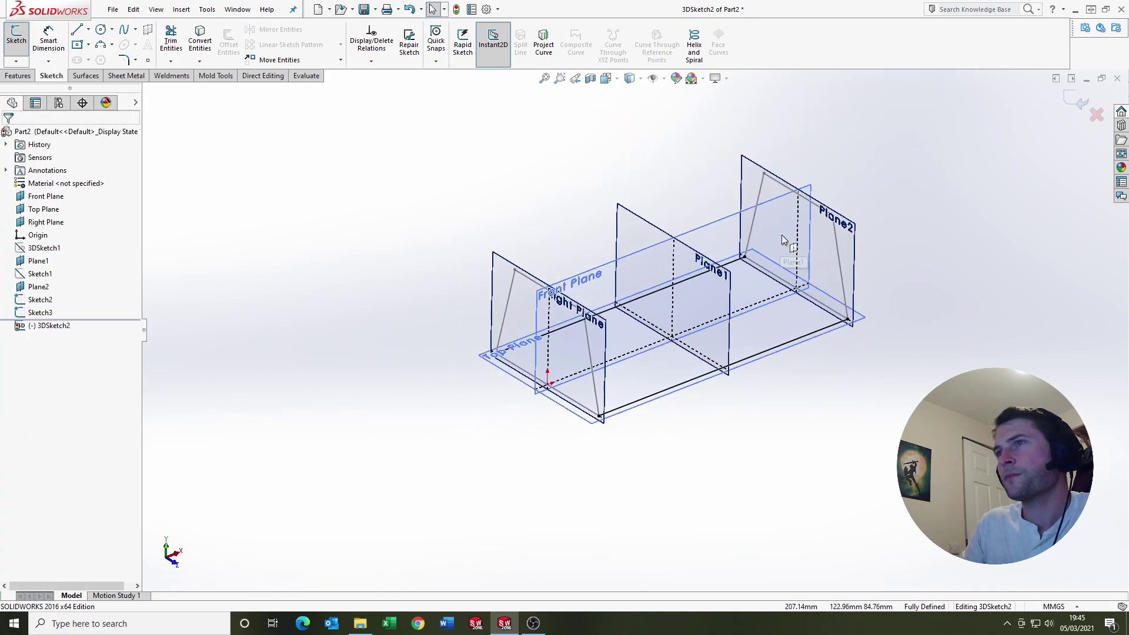
Draw two 3D sketch lines joining the far and near top corners of the Right Plane and Plane2 trapezoids
click(81, 35)
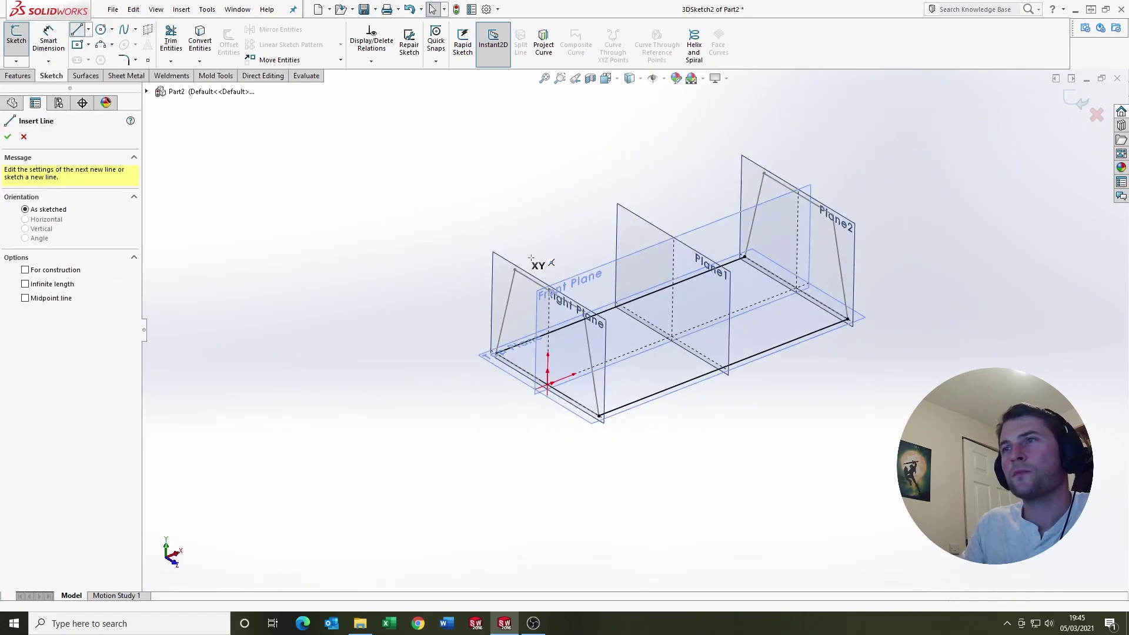
click(515, 268)
click(763, 174)
key(Escape)
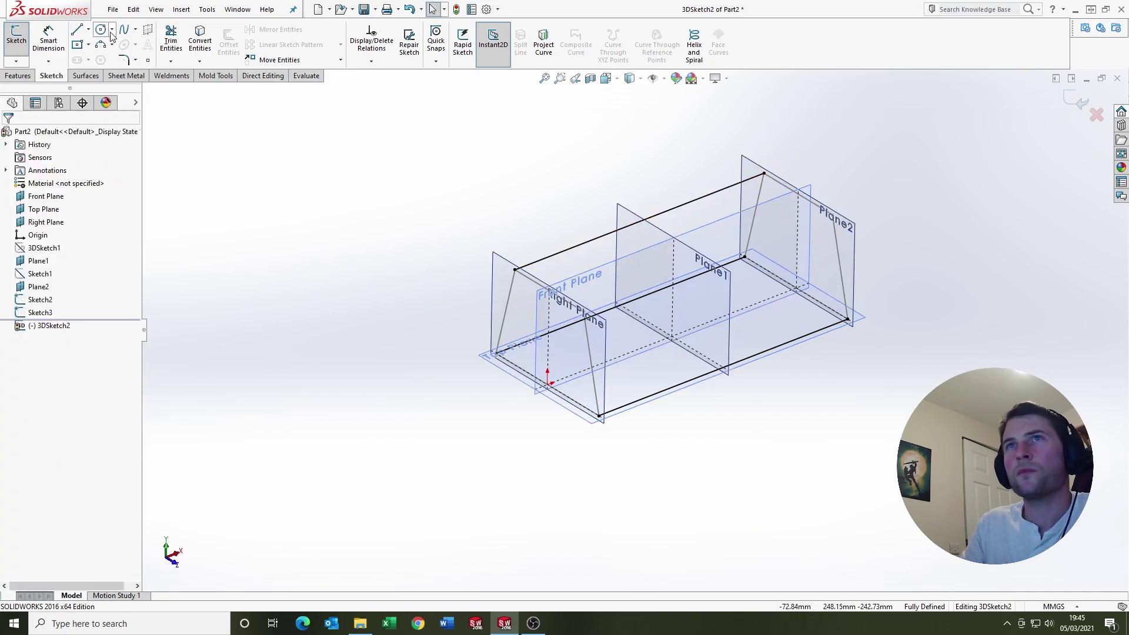
click(81, 33)
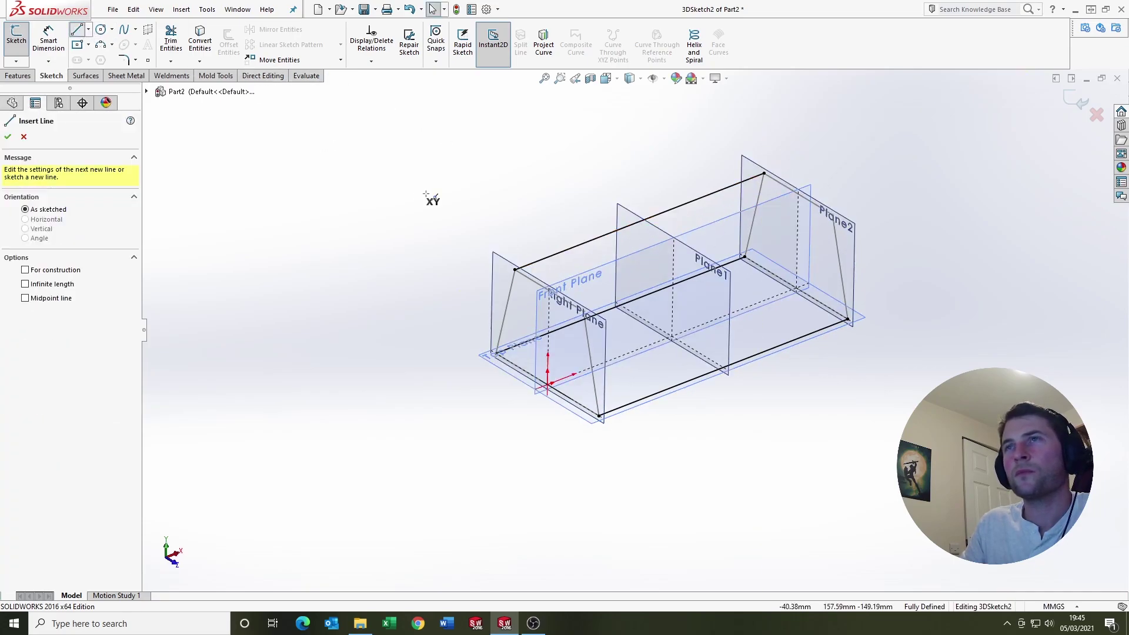
click(585, 312)
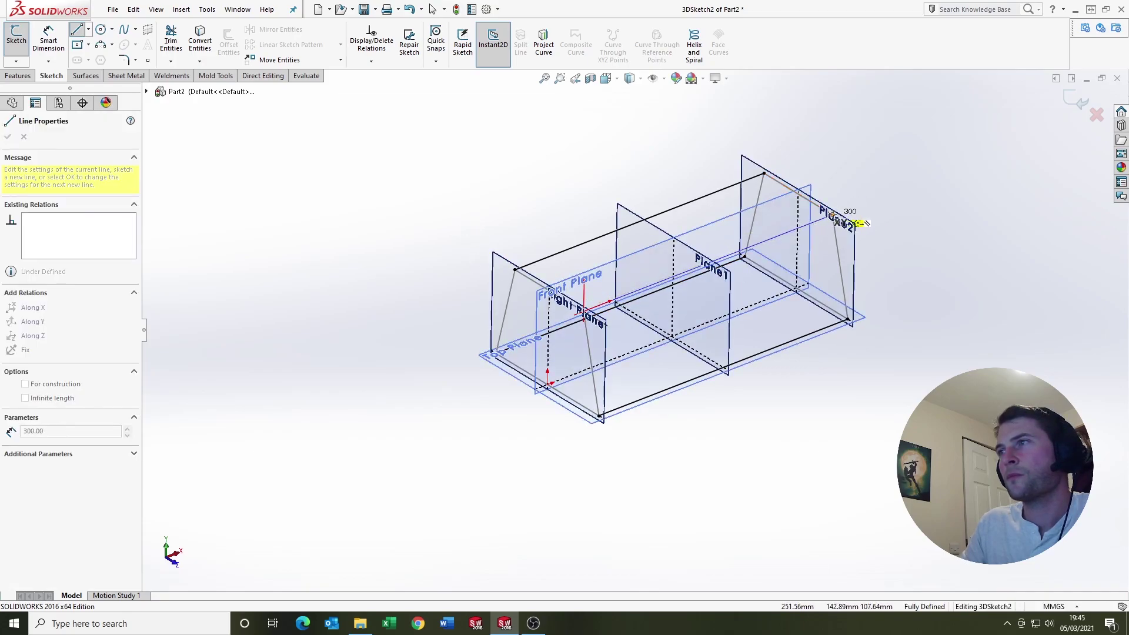
key(Escape)
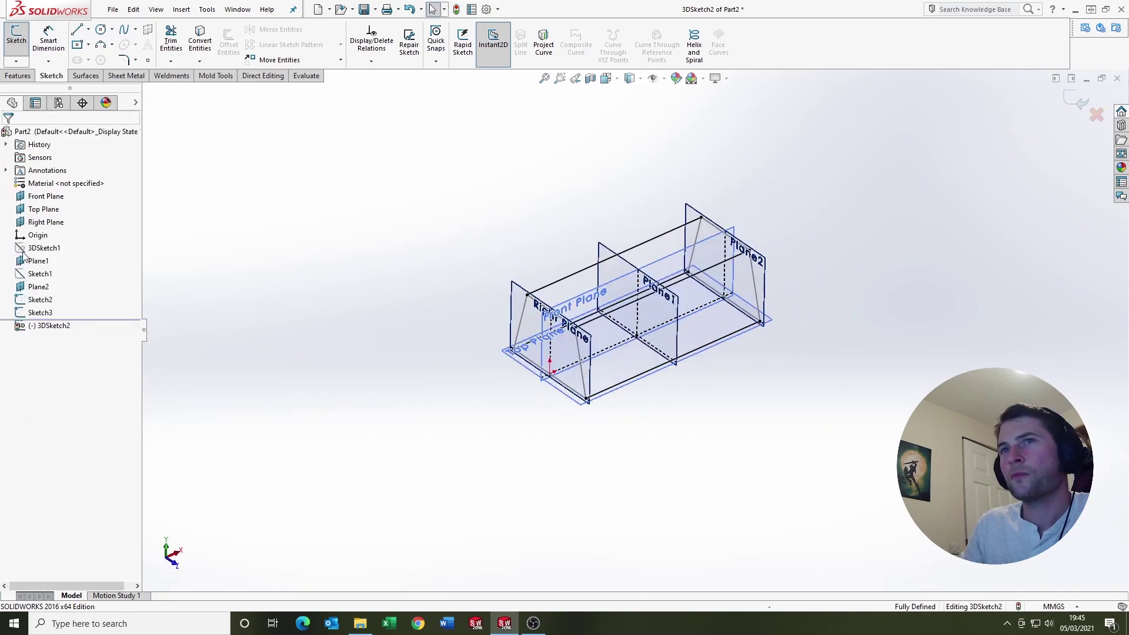
Convert the Sketch3 and Sketch2 trapezoids into entities of the 3D sketch, and exit the sketch
click(40, 312)
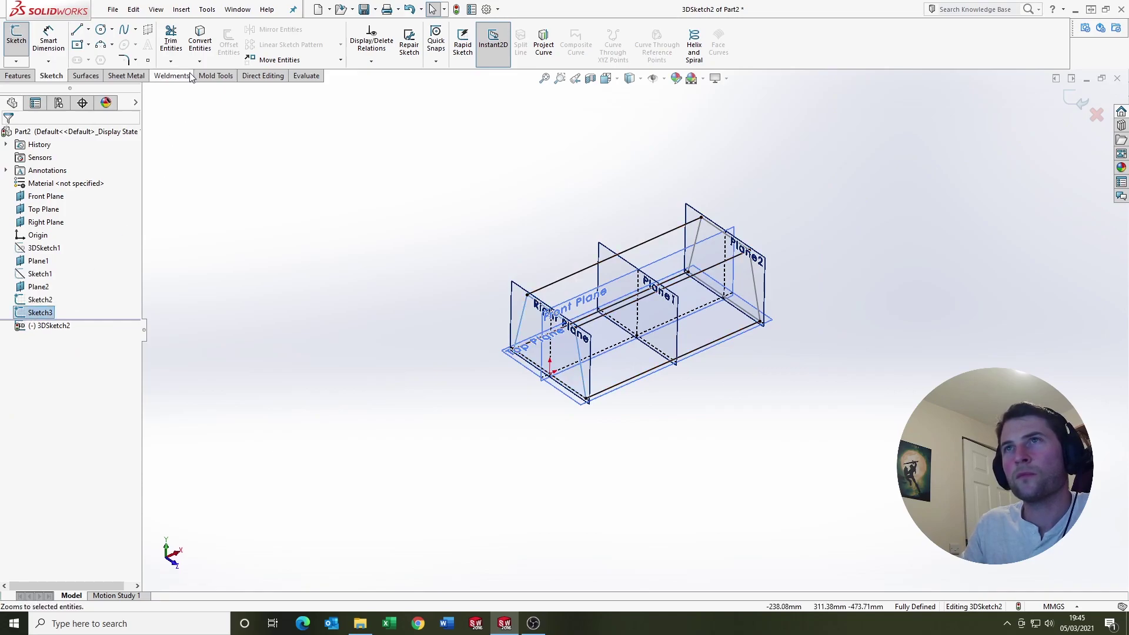
click(193, 41)
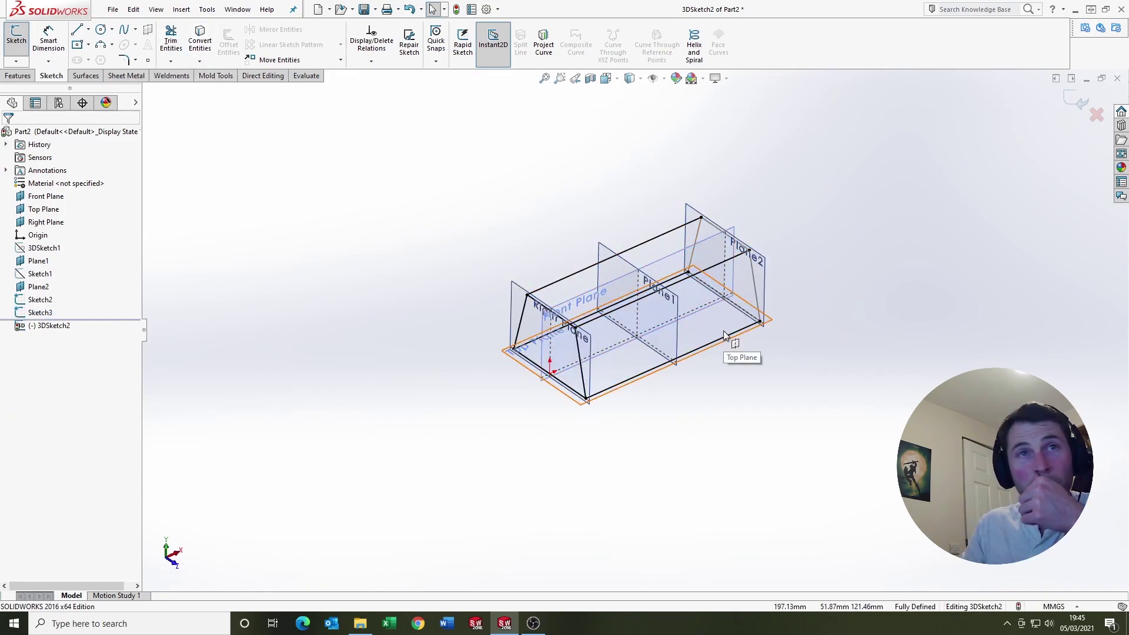
middle_drag(759, 286, 635, 286)
drag(30, 316, 132, 318)
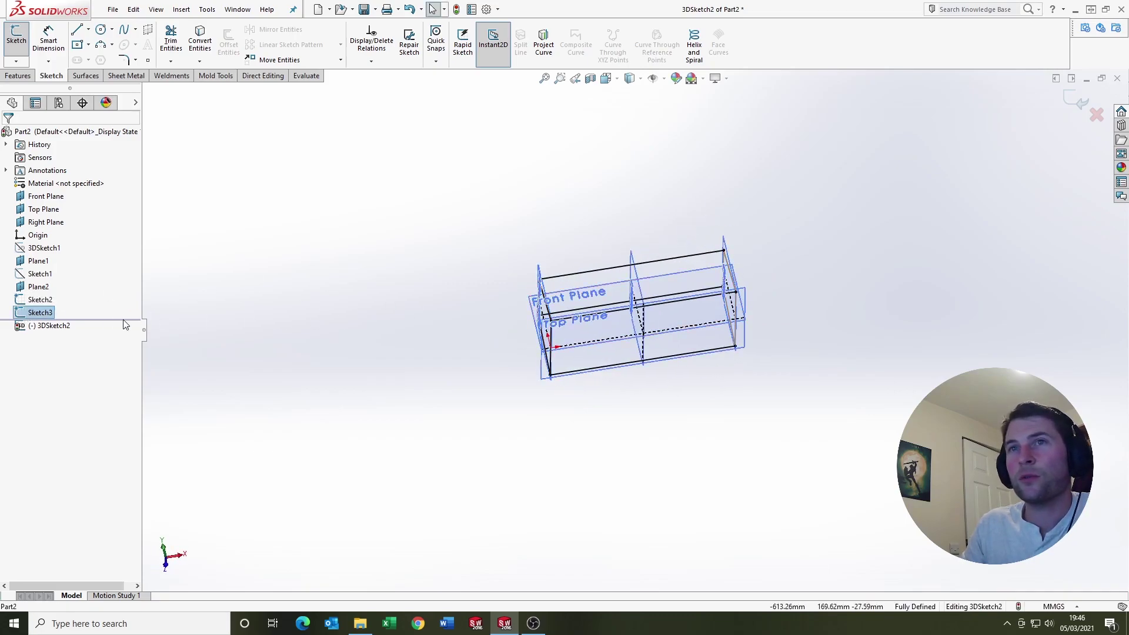
click(41, 301)
middle_drag(470, 382, 557, 345)
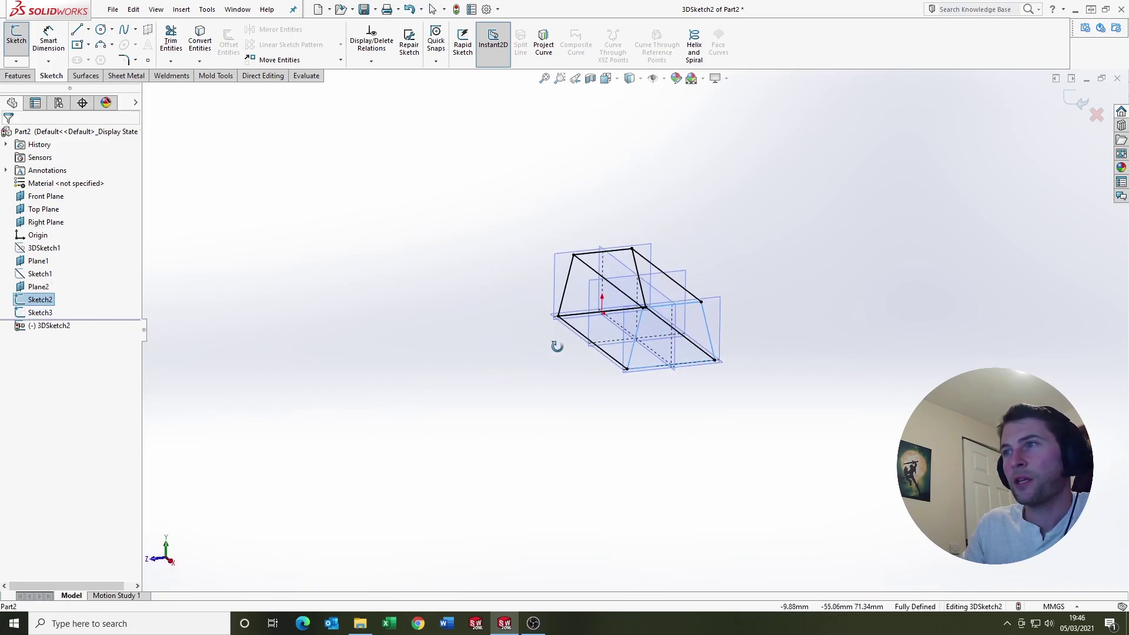
mouse_move(518, 282)
middle_down()
mouse_move(542, 247)
mouse_move(721, 337)
mouse_move(643, 390)
mouse_move(693, 335)
mouse_move(670, 382)
mouse_move(607, 287)
middle_up()
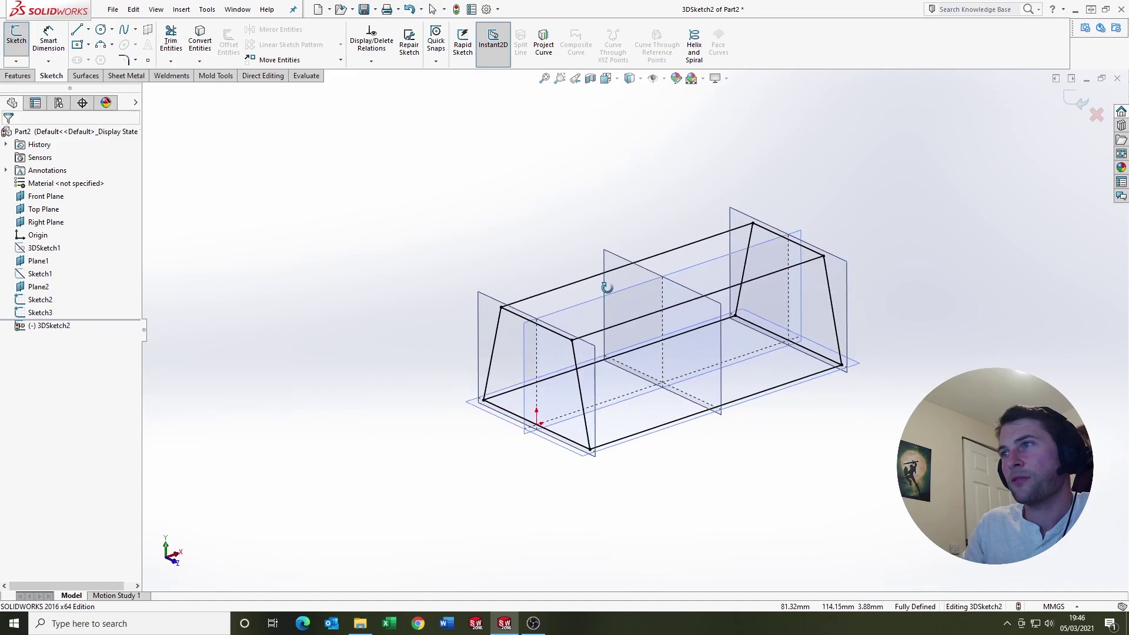
click(1073, 101)
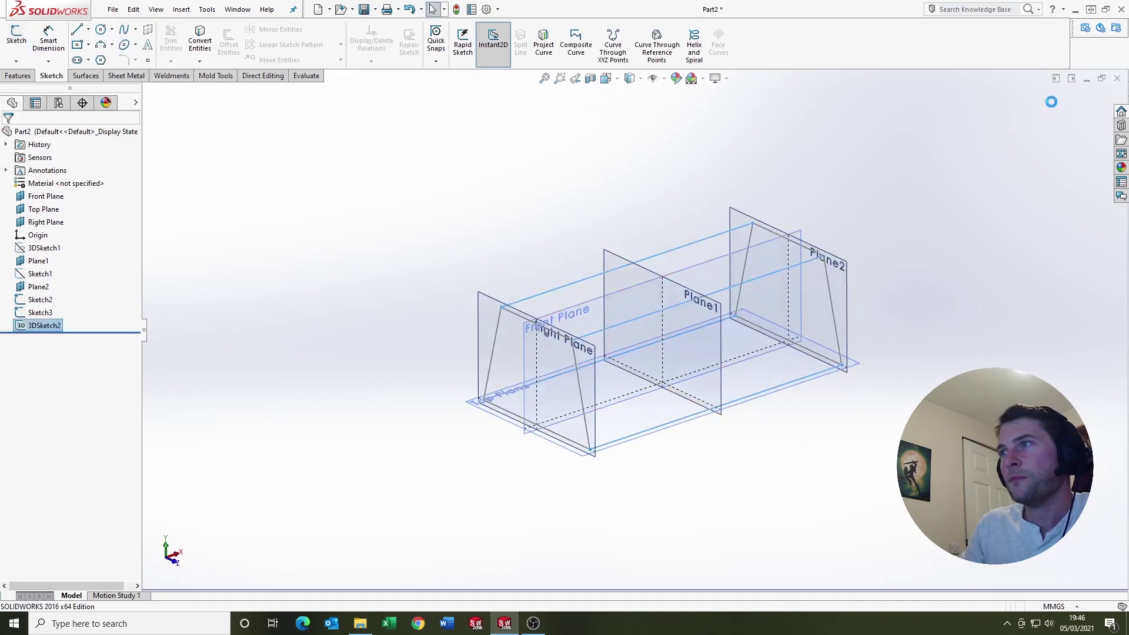
Reopen 3DSketch2 and draw a freehand line about 147 mm long upward from the near base corner of the Right Plane trapezoid
middle_drag(553, 274, 471, 368)
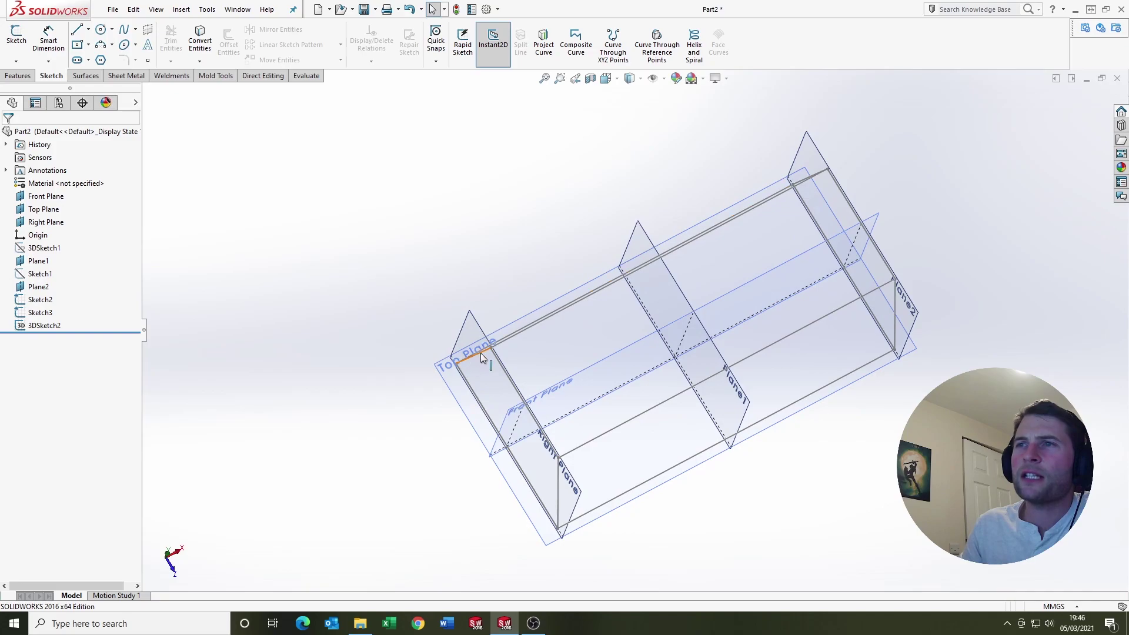
mouse_move(481, 353)
middle_down()
mouse_move(522, 327)
mouse_move(517, 227)
mouse_move(572, 292)
middle_up()
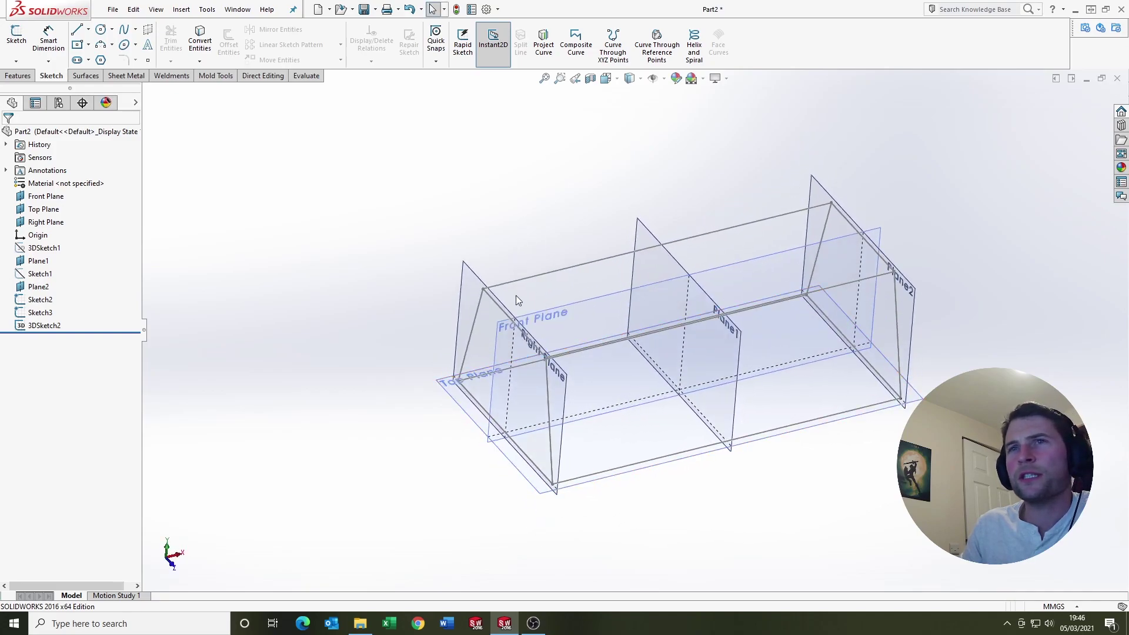
right_click(57, 331)
click(64, 296)
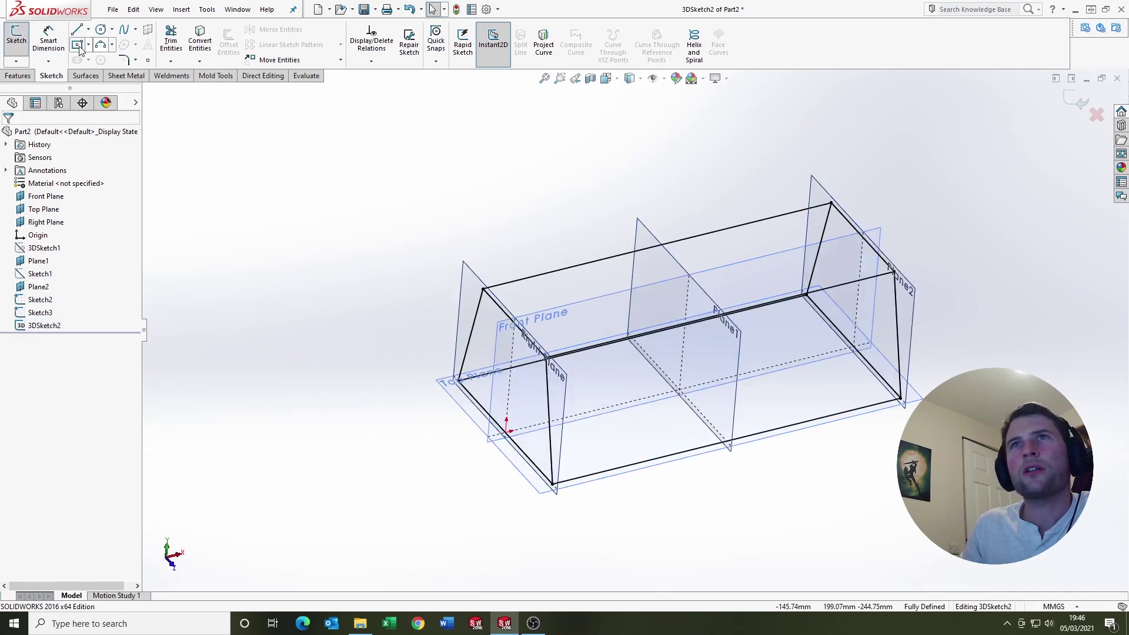
click(546, 356)
scroll(567, 488, down, 4)
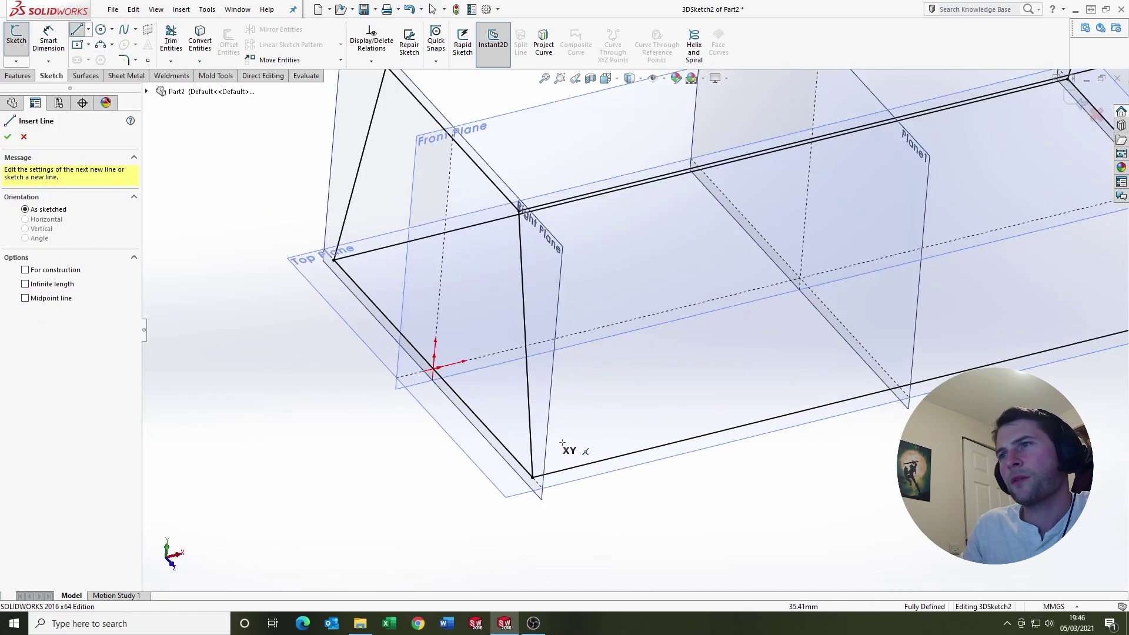
click(532, 475)
scroll(635, 336, up, 5)
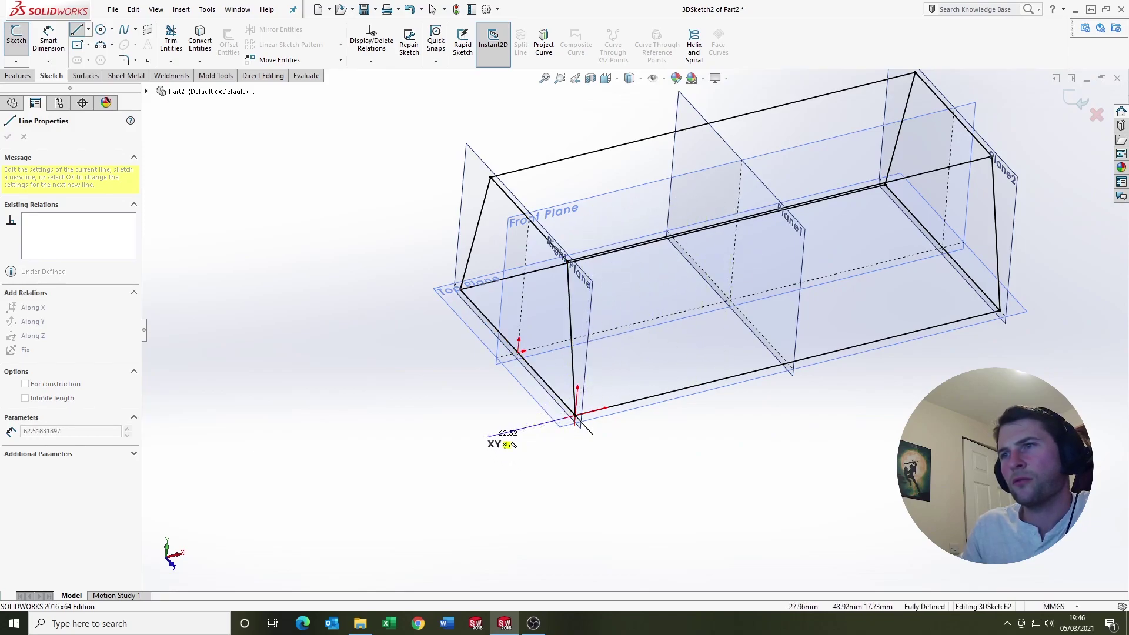
scroll(535, 261, down, 2)
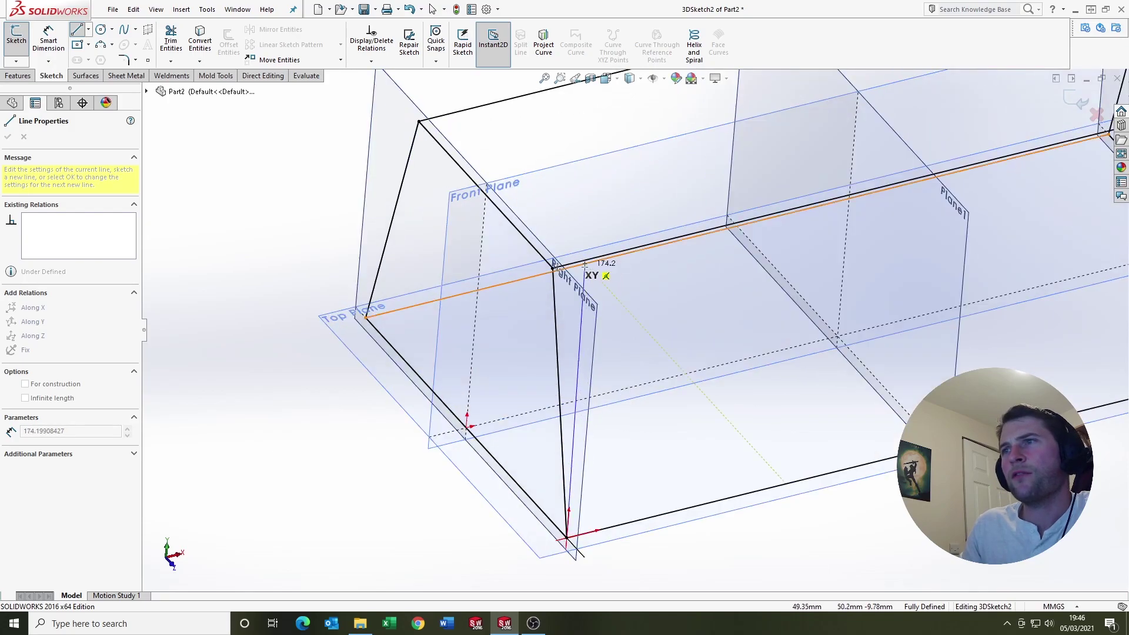
click(557, 208)
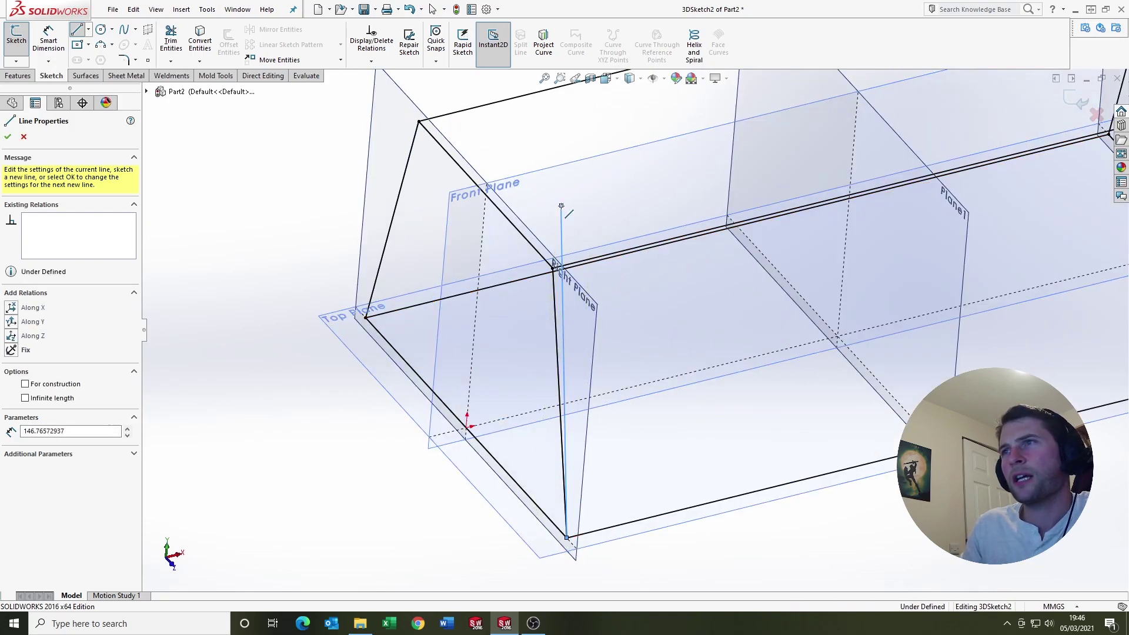
key(Escape)
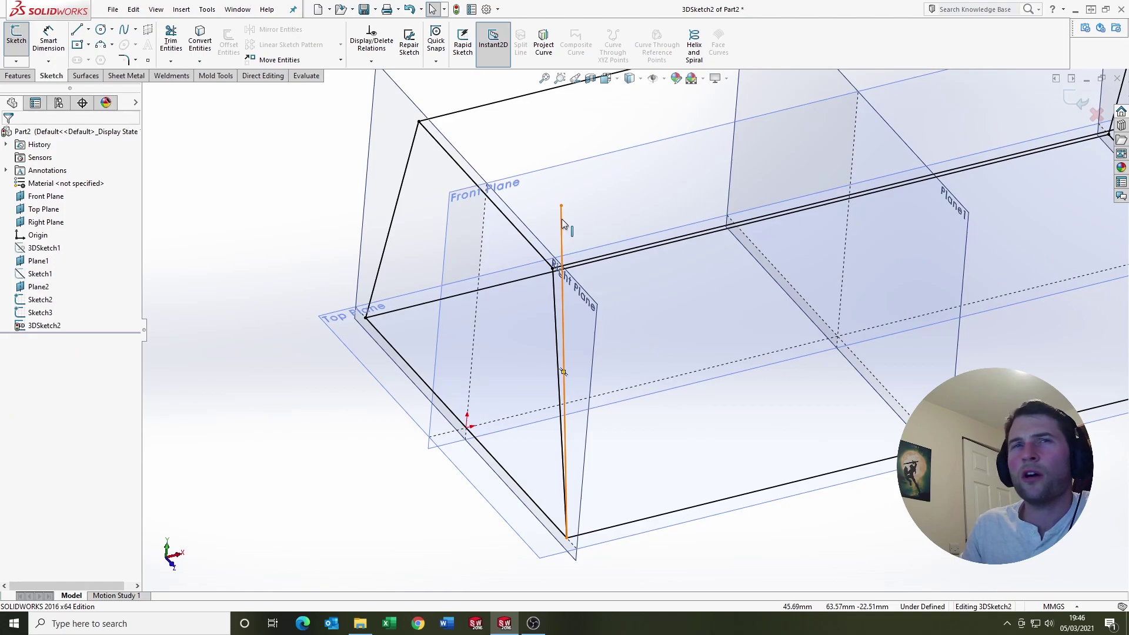
Delete the freehand line rising from the base corner and exit the 3D sketch
mouse_move(563, 228)
middle_down()
mouse_move(582, 294)
mouse_move(557, 320)
mouse_move(468, 328)
mouse_move(541, 338)
mouse_move(629, 410)
mouse_move(609, 421)
mouse_move(504, 378)
mouse_move(525, 382)
middle_up()
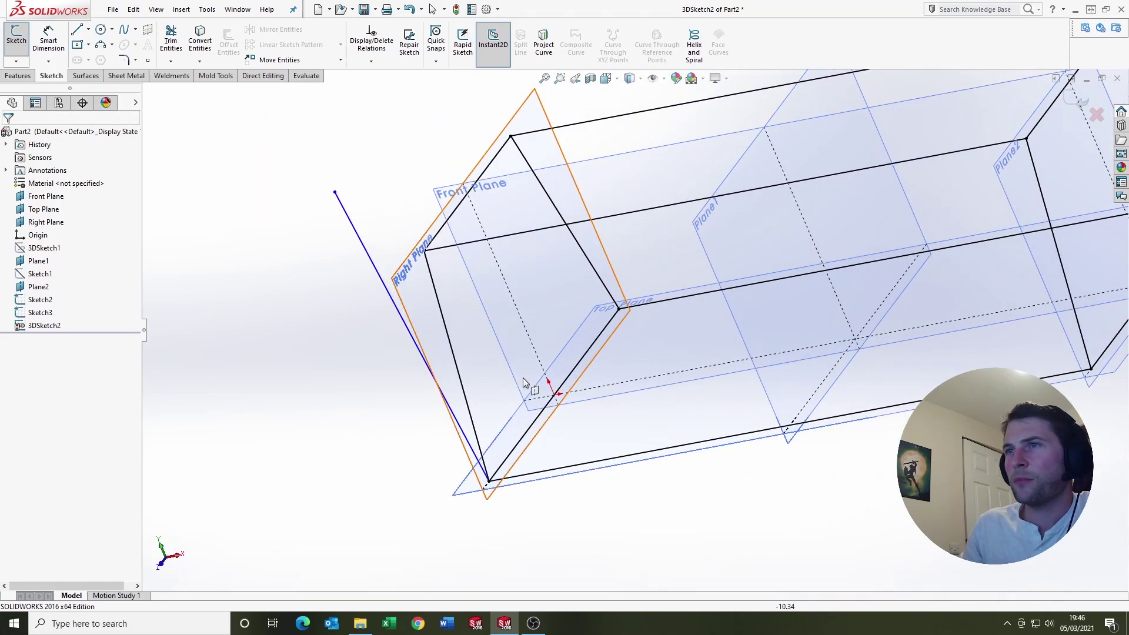
click(351, 221)
key(Escape)
scroll(548, 327, up, 6)
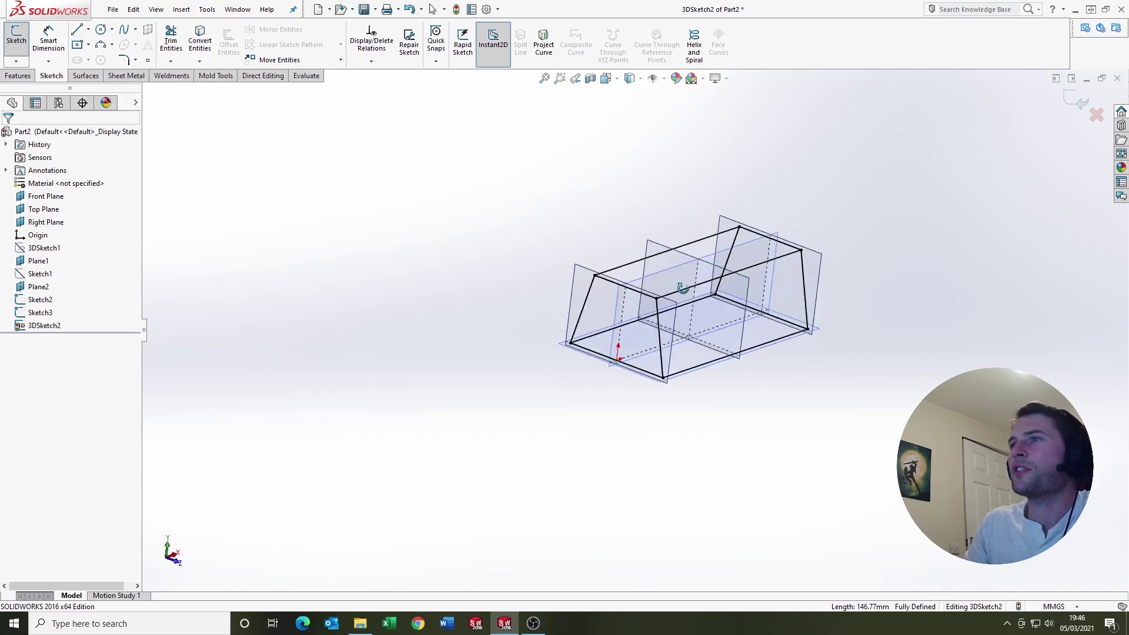
click(1081, 101)
middle_drag(587, 348, 728, 277)
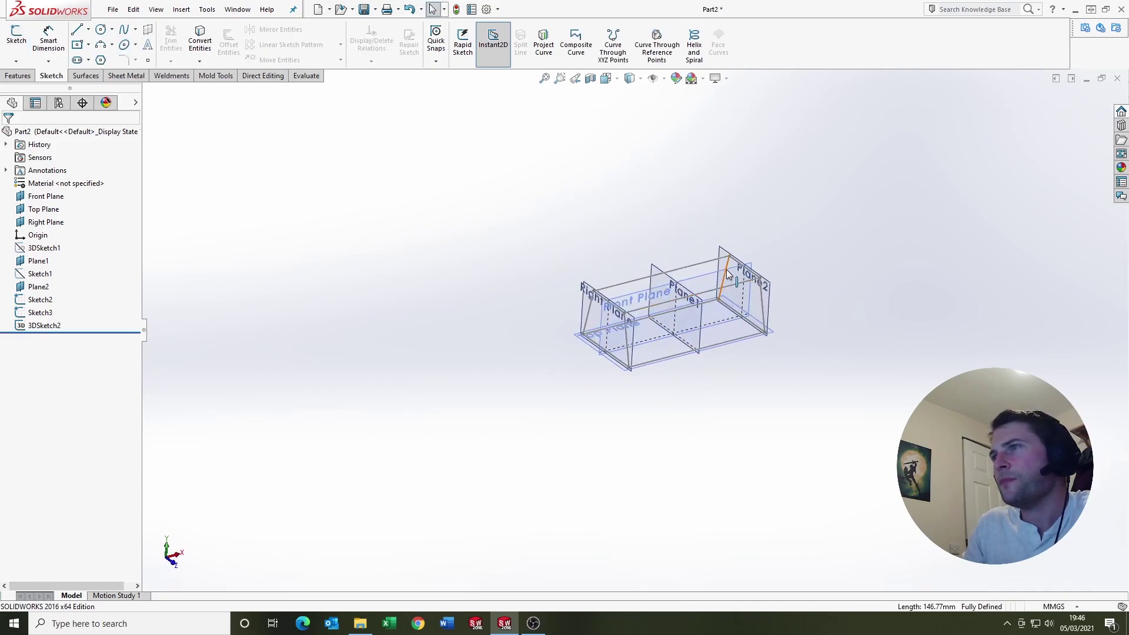